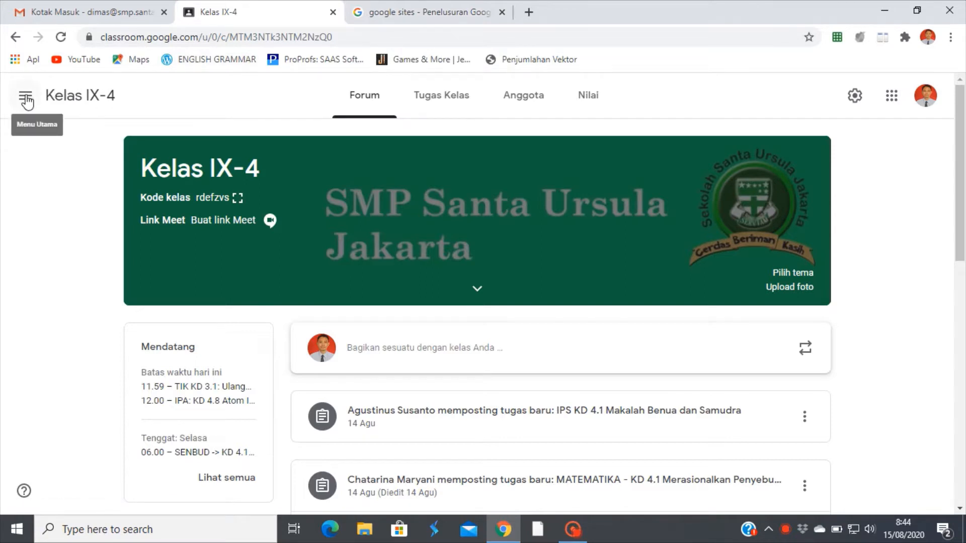
- Open the submitted student work for the "IPA: KD 4.8 Atom Ion Molekul" assignment from the Kelas IX-4 coursework list
{"action": "left_click", "coordinate": [441, 100]}
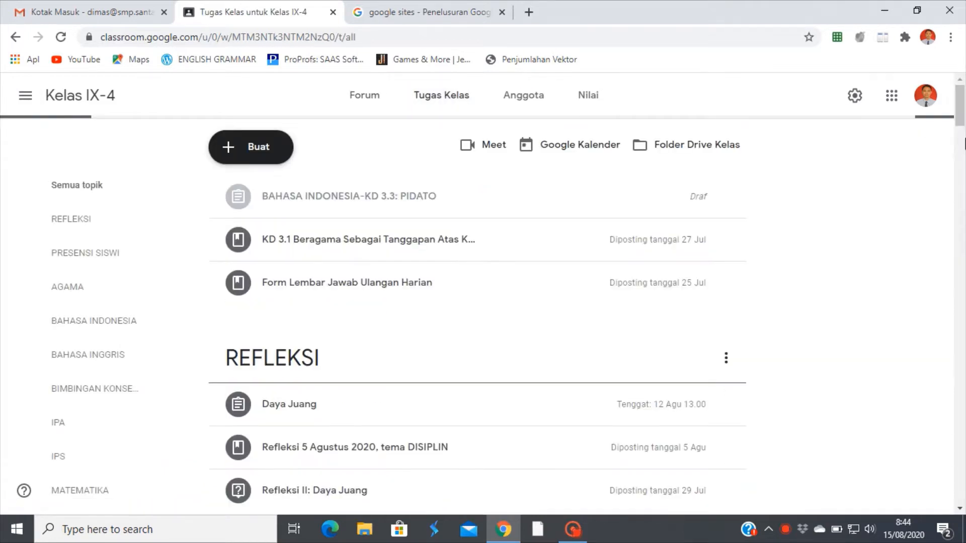
{"action": "left_click", "coordinate": [963, 137]}
{"action": "left_click_drag", "start_coordinate": [964, 152], "coordinate": [953, 285]}
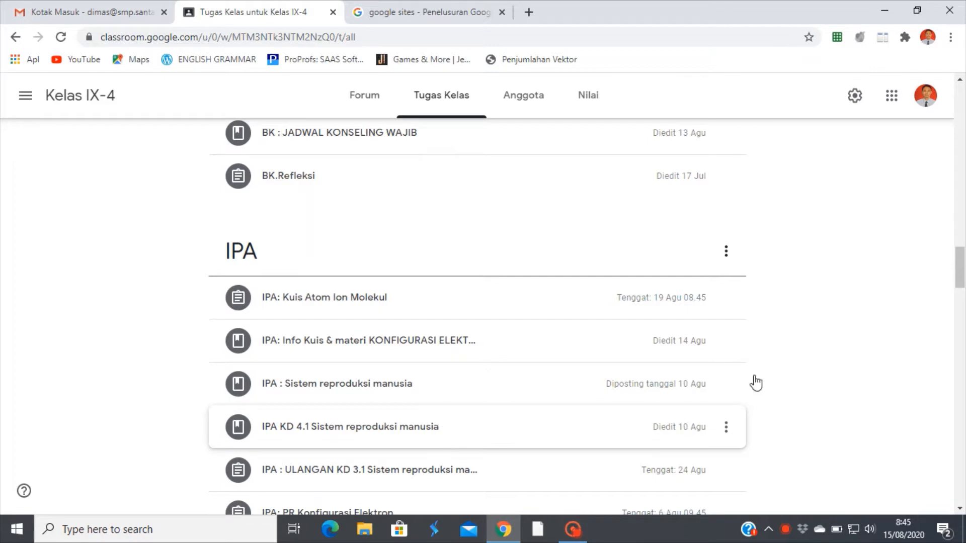
{"action": "left_click_drag", "start_coordinate": [960, 268], "coordinate": [962, 287]}
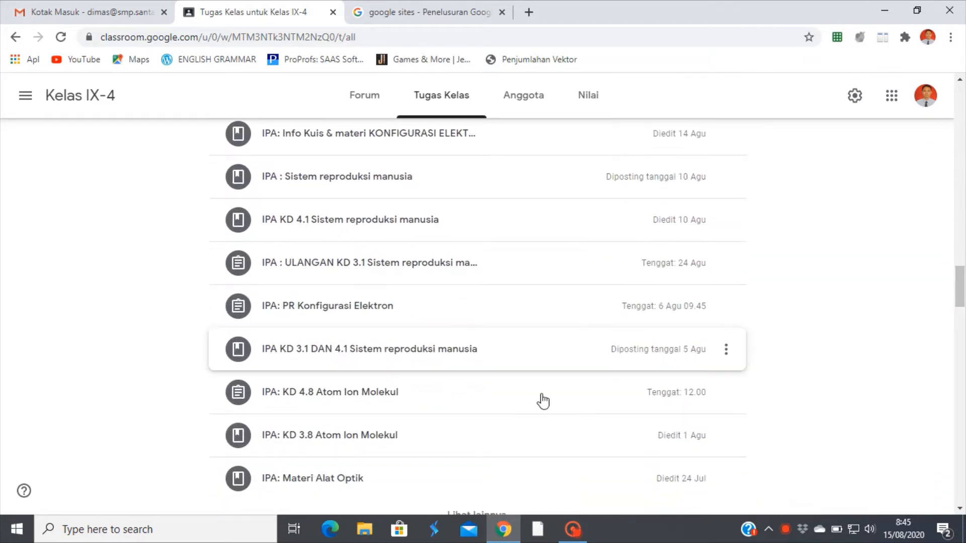
{"action": "left_click", "coordinate": [372, 395]}
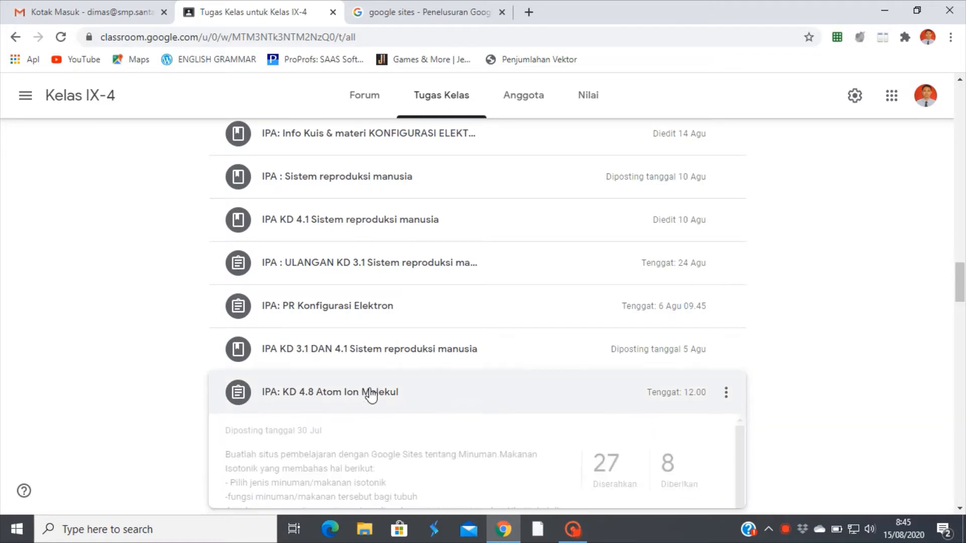
{"action": "left_click", "coordinate": [371, 394]}
{"action": "left_click", "coordinate": [371, 394]}
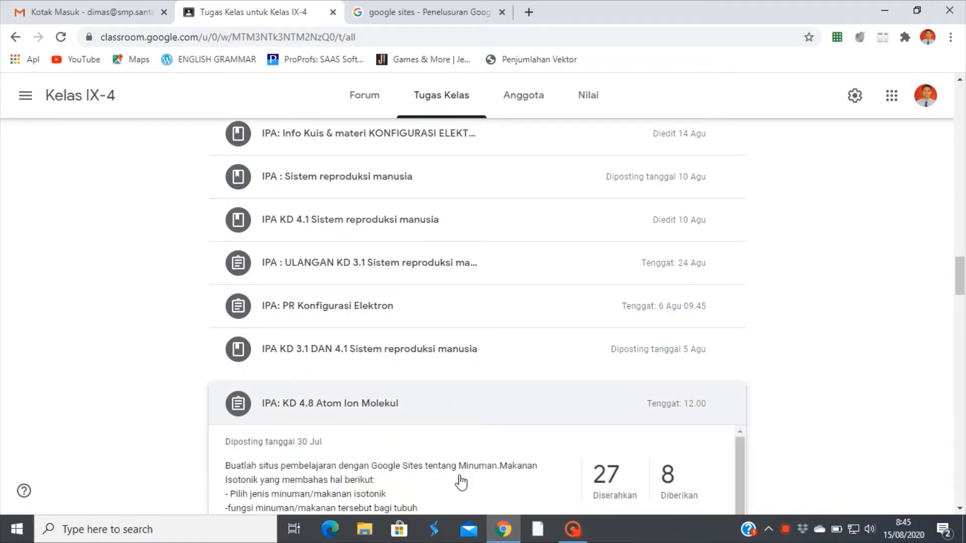
{"action": "left_click", "coordinate": [603, 493]}
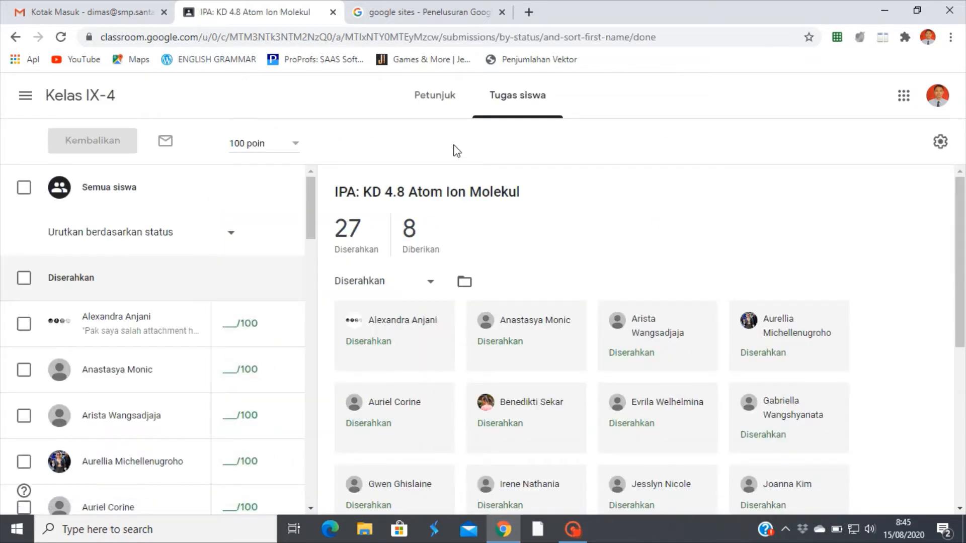
- Open the assignment's instructions for editing and start creating a new rubric for it
{"action": "left_click", "coordinate": [428, 107]}
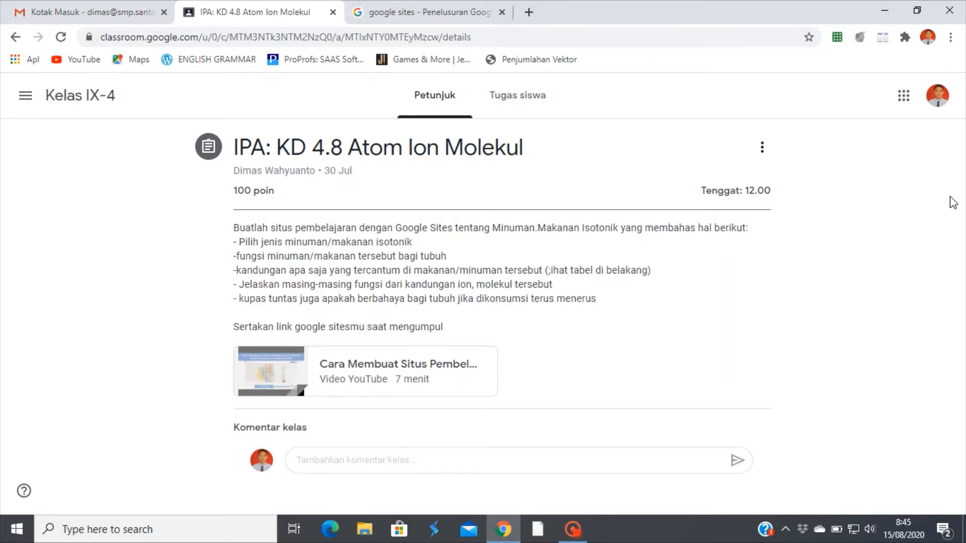
{"action": "left_click", "coordinate": [762, 149]}
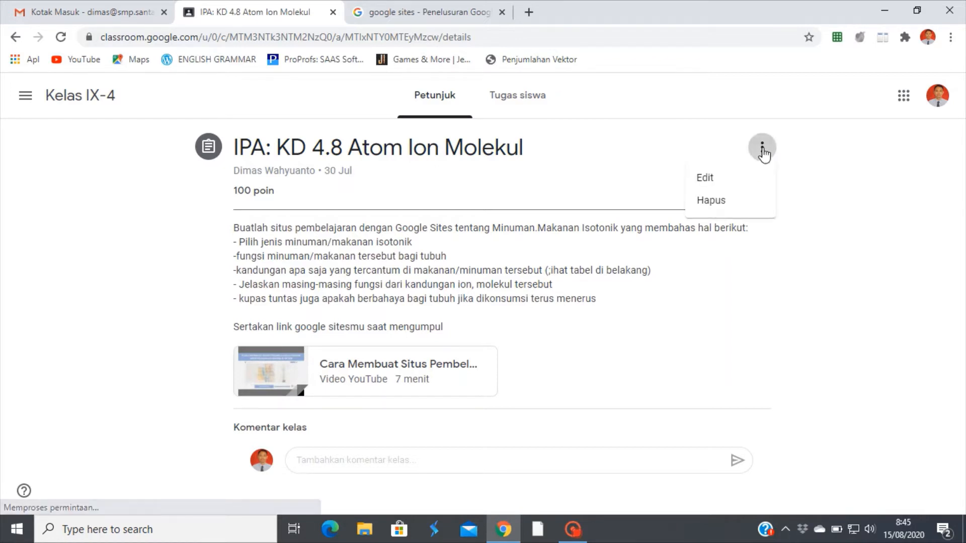
{"action": "left_click", "coordinate": [729, 179]}
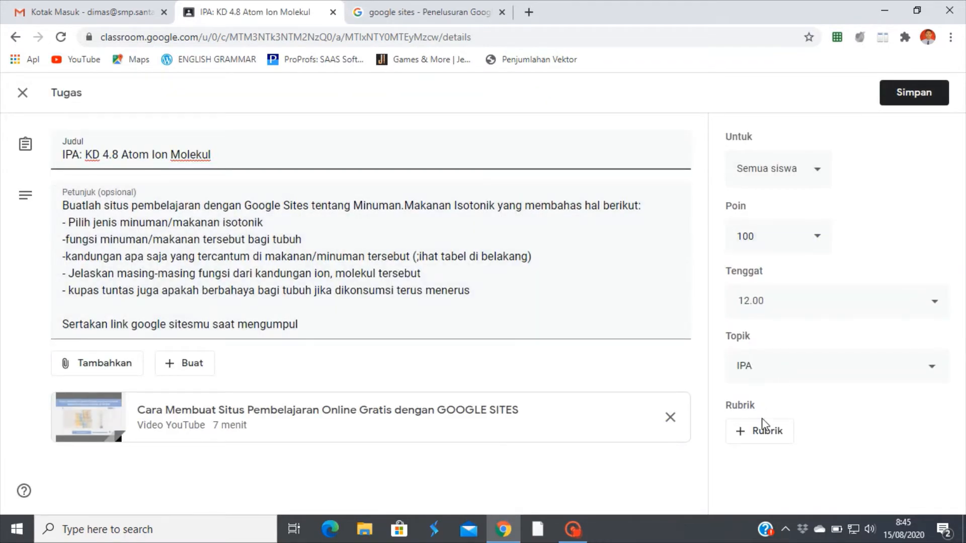
{"action": "left_click", "coordinate": [773, 441]}
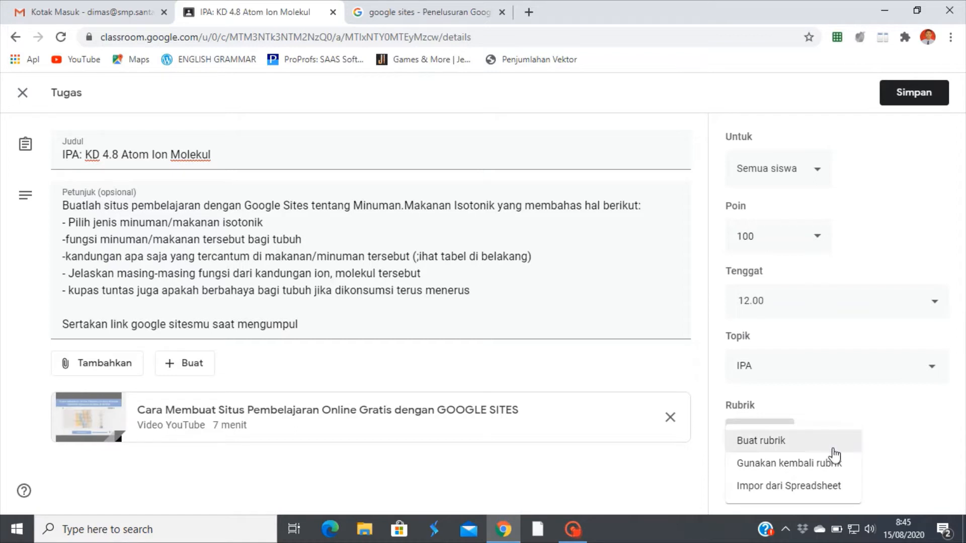
{"action": "left_click", "coordinate": [773, 446]}
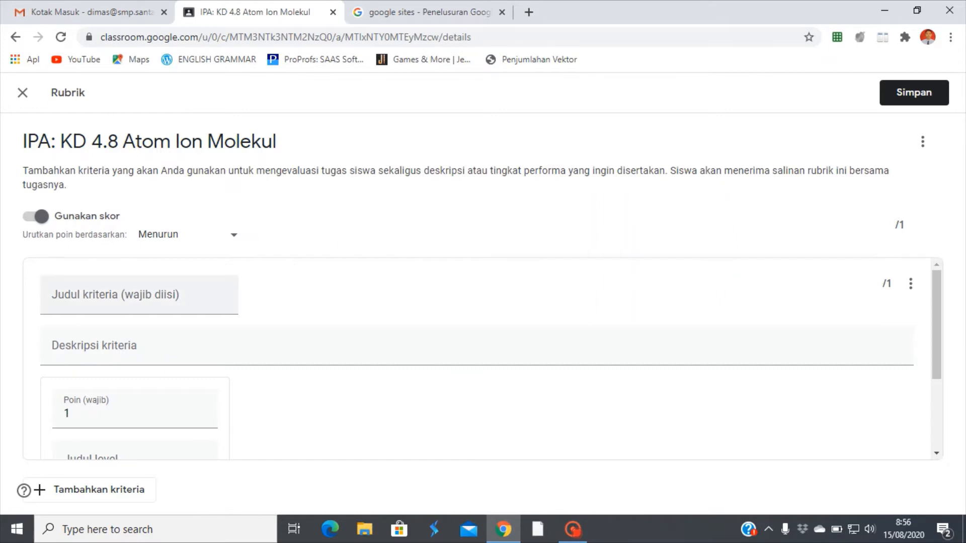
- Keep the rubric's points in descending order (Menurun) and title the first criterion "Konteks isi situs pembelajaran"
{"action": "left_click", "coordinate": [229, 240]}
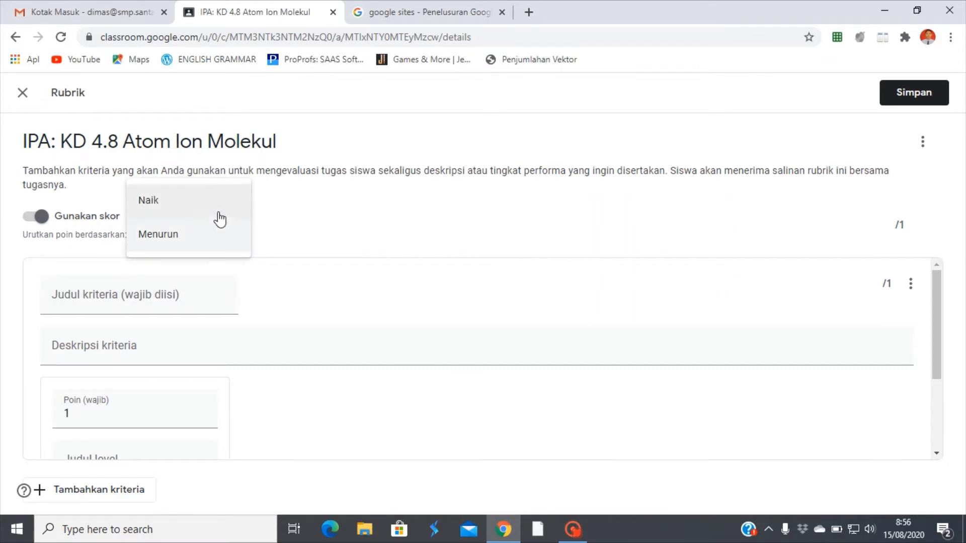
{"action": "left_click", "coordinate": [211, 242]}
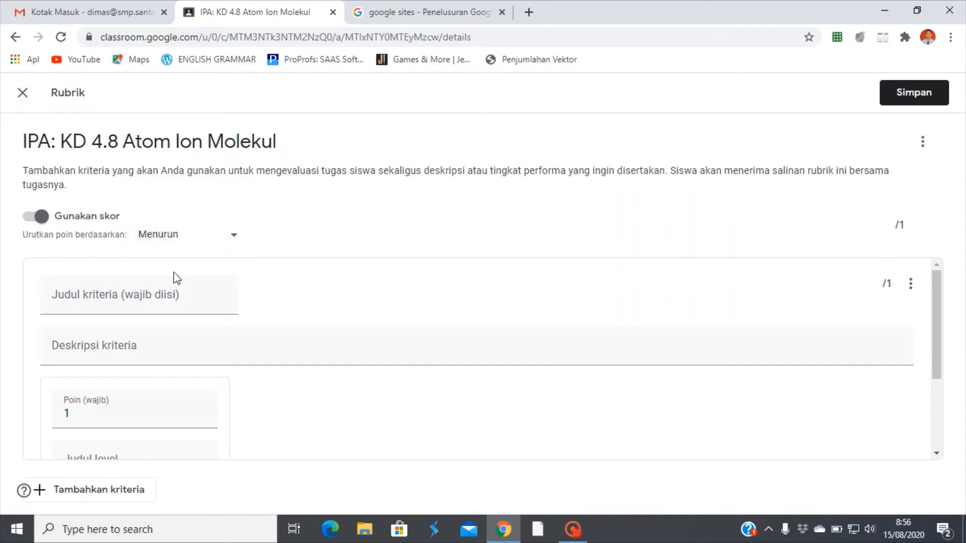
{"action": "left_click", "coordinate": [141, 296]}
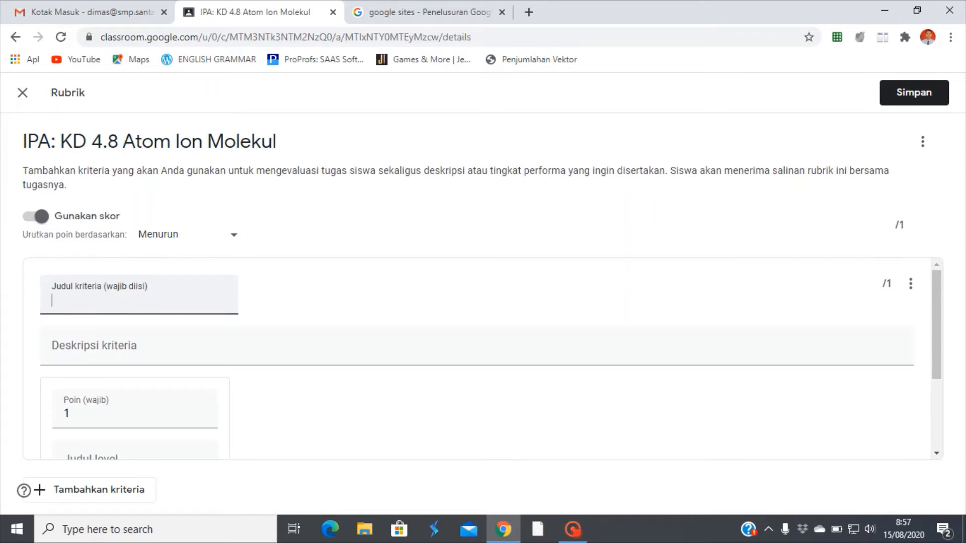
{"action": "type", "text": "Konteks isi"}
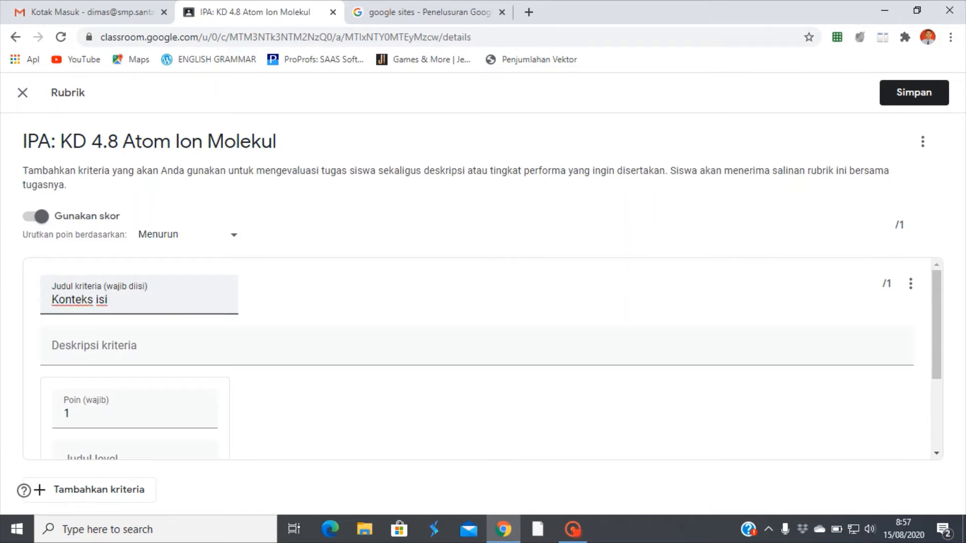
{"action": "type", "text": " situs pembelajaran"}
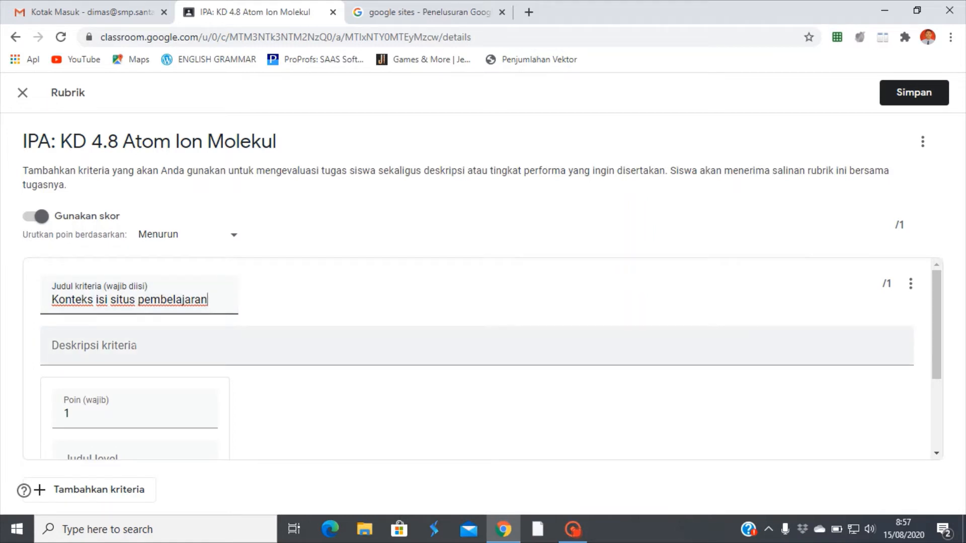
- Describe the first criterion as "Siswa dapat menjelaskan dan membahas 5 kriteria tentang minuman isotonik dengan lengkap"
{"action": "left_click", "coordinate": [135, 346]}
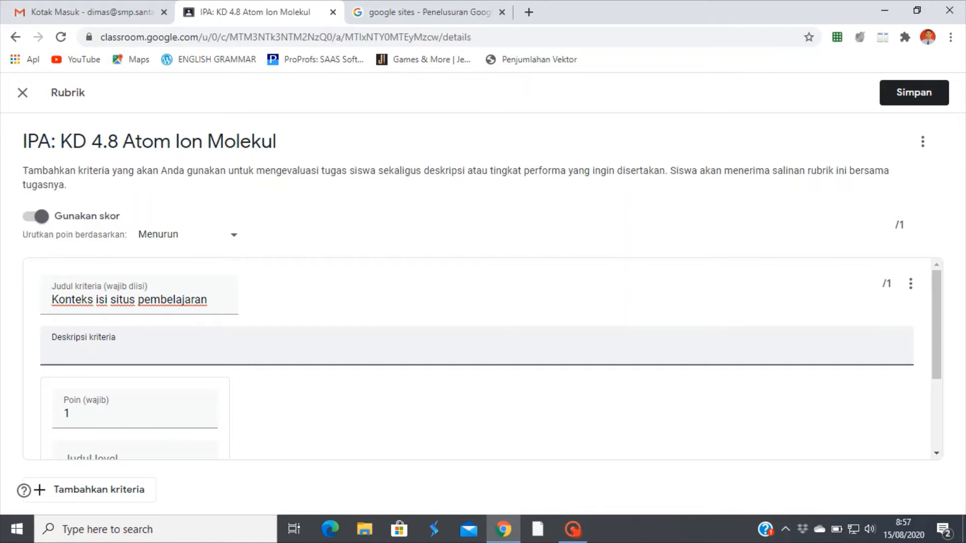
{"action": "type", "text": "Siswa dapat menjelask"}
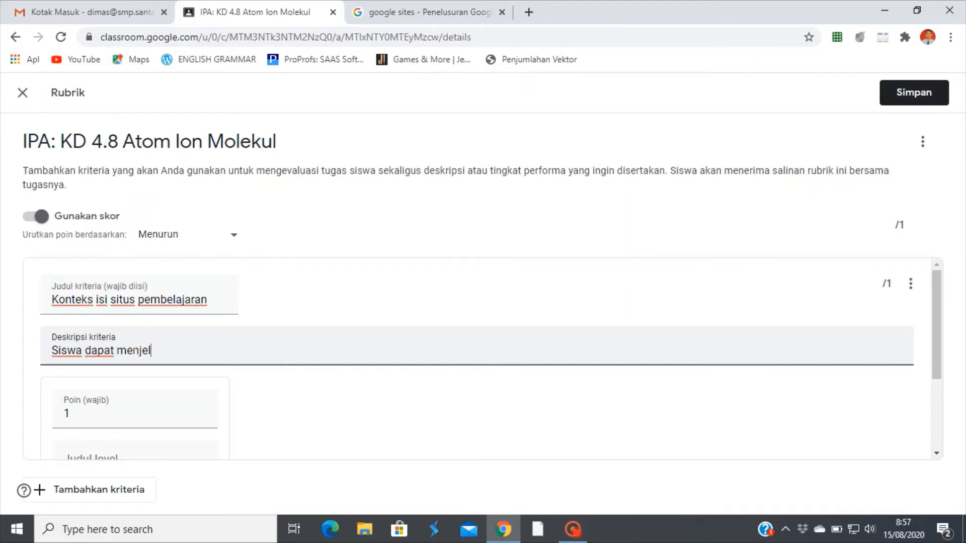
{"action": "type", "text": "an dan memb"}
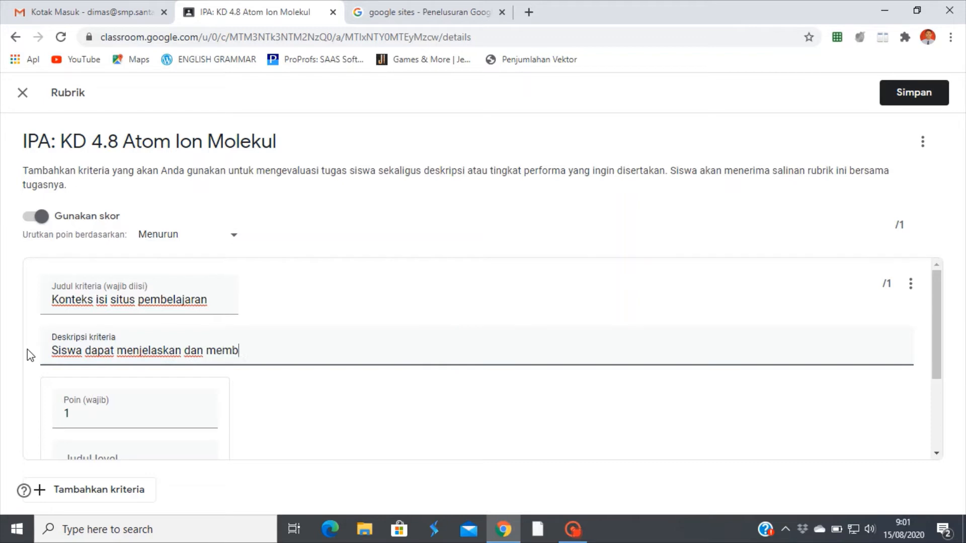
{"action": "type", "text": "hahas 5 kriteria "}
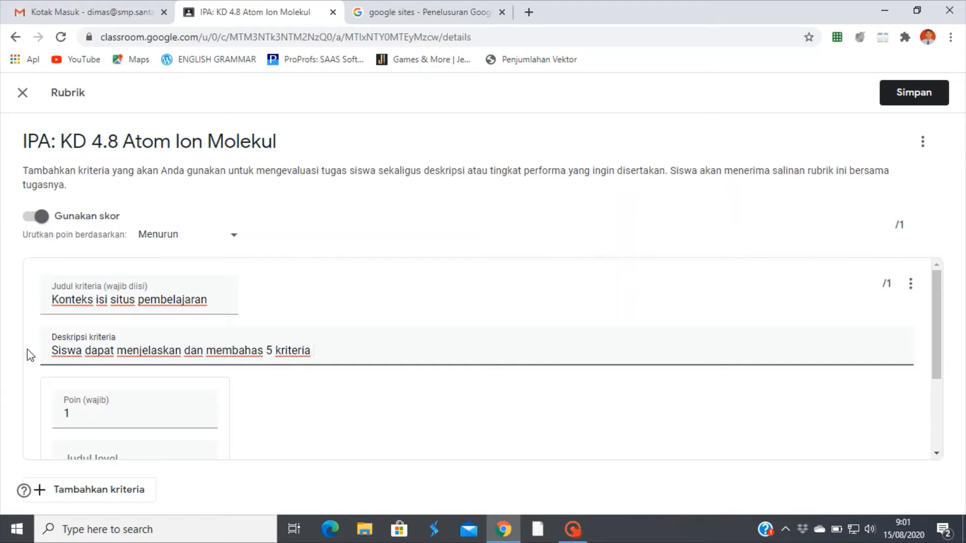
{"action": "type", "text": "tentang minuman isot"}
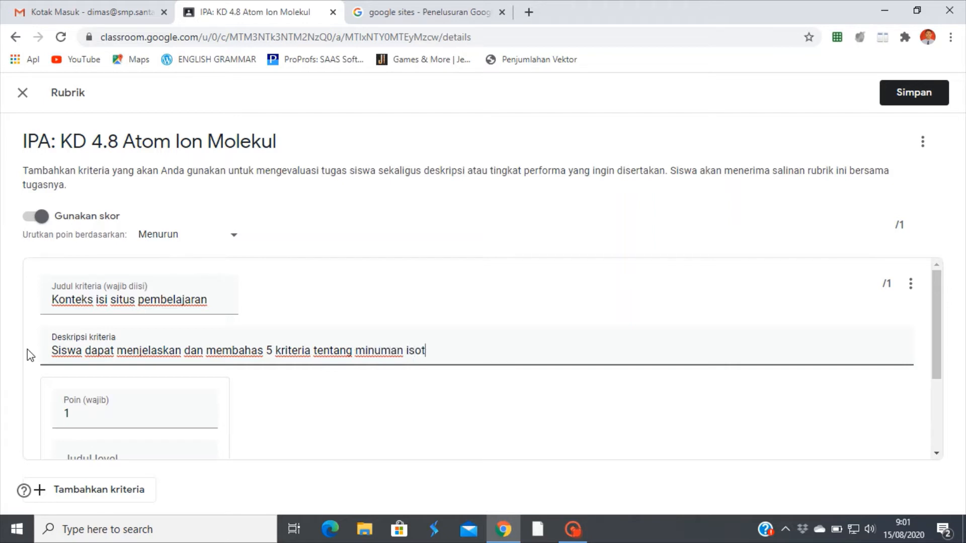
{"action": "type", "text": "onik dengan lengkap"}
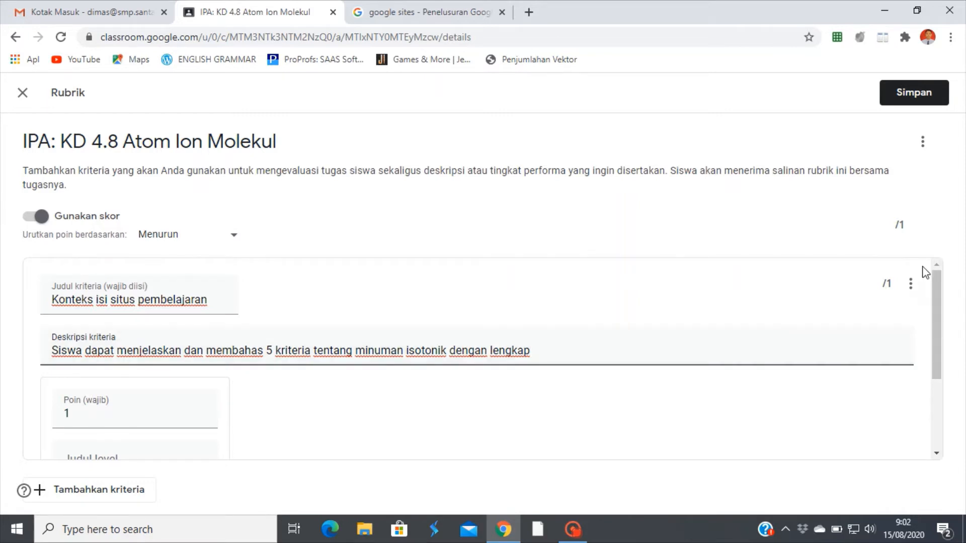
{"action": "left_click", "coordinate": [899, 225]}
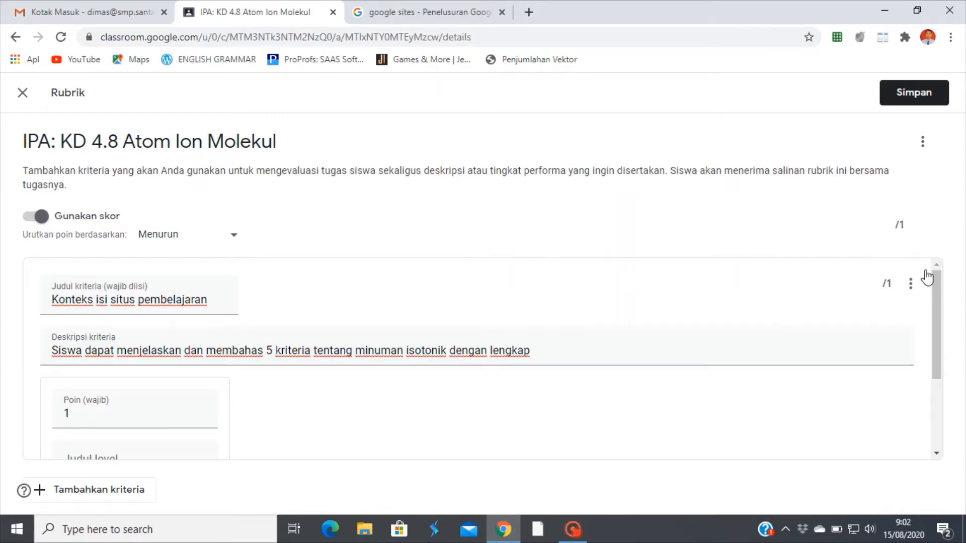
- Set the criterion's first level to 50 points and title it "Sangat baik"
{"action": "left_click_drag", "start_coordinate": [933, 292], "coordinate": [934, 316]}
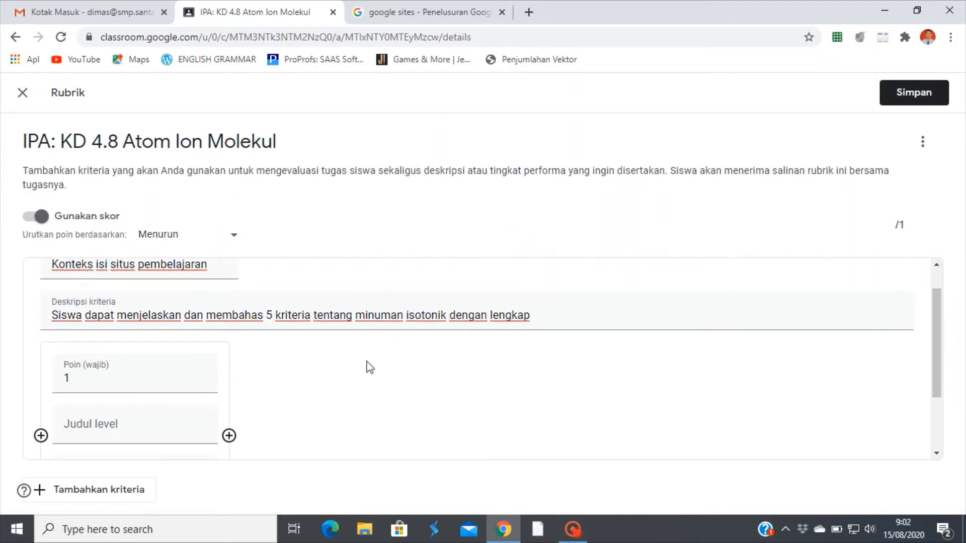
{"action": "scroll", "coordinate": [112, 386], "scroll_direction": "down", "scroll_amount": 2}
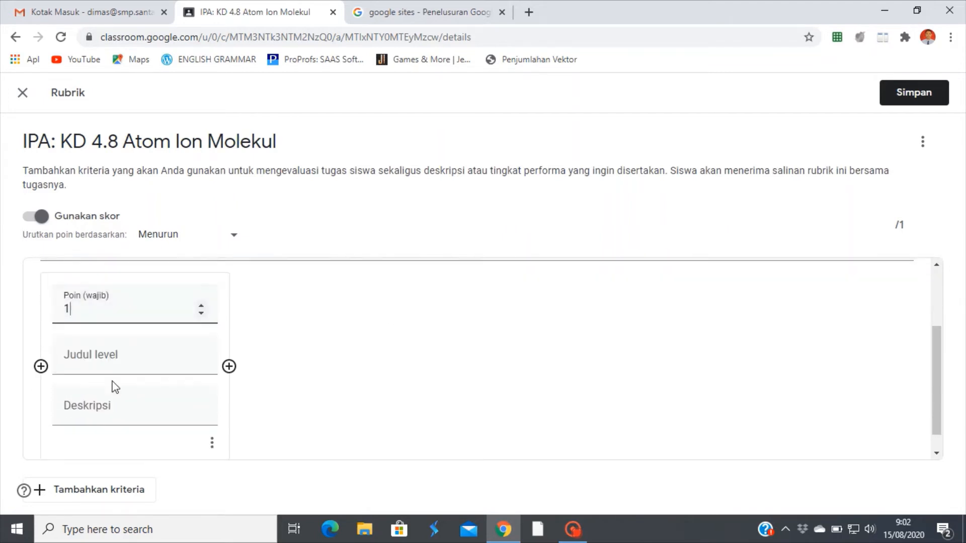
{"action": "left_click", "coordinate": [201, 304]}
{"action": "left_click", "coordinate": [200, 306]}
{"action": "left_click", "coordinate": [200, 306]}
{"action": "left_click", "coordinate": [200, 305]}
{"action": "scroll", "coordinate": [133, 314], "scroll_direction": "down", "scroll_amount": 17}
{"action": "left_click_drag", "start_coordinate": [81, 309], "coordinate": [48, 316]}
{"action": "type", "text": "50"}
{"action": "left_click", "coordinate": [116, 355]}
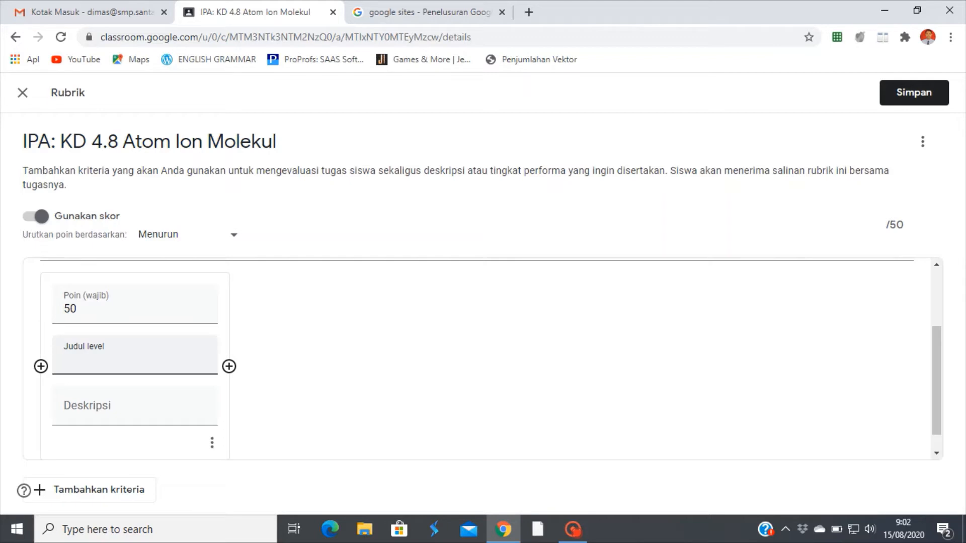
{"action": "type", "text": "Sangat baik"}
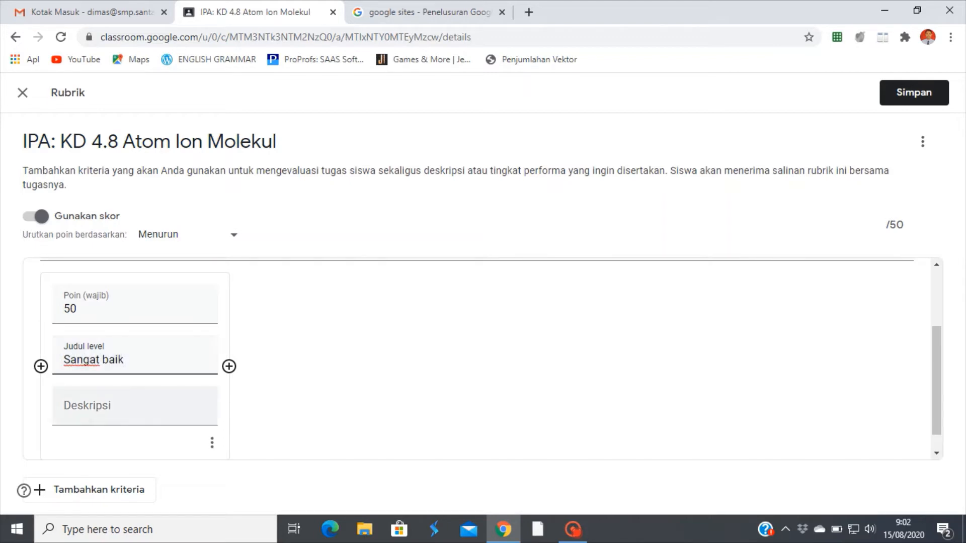
- Describe the "Sangat baik" level as "membahas dan menjelas 5 kriteria dengan lengkap"
{"action": "left_click", "coordinate": [117, 405]}
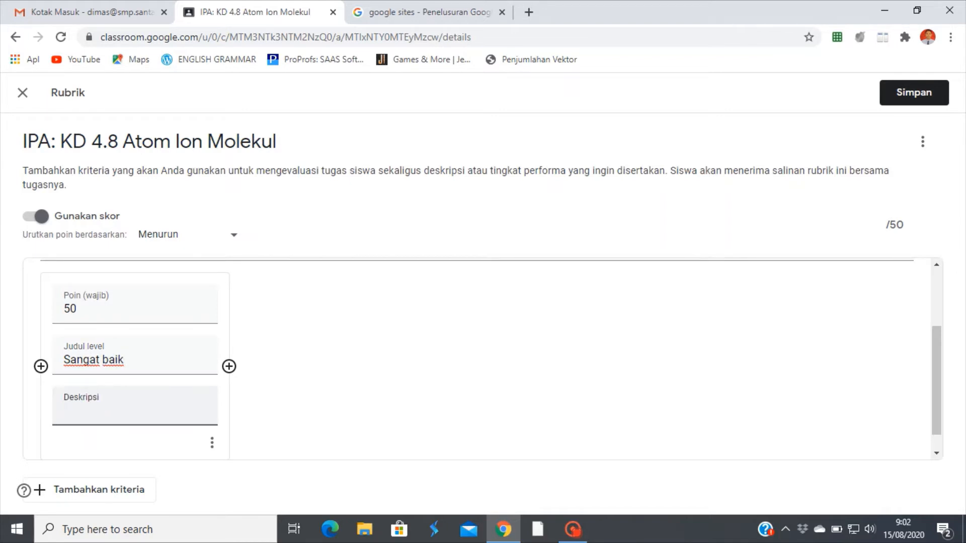
{"action": "type", "text": "membahas d"}
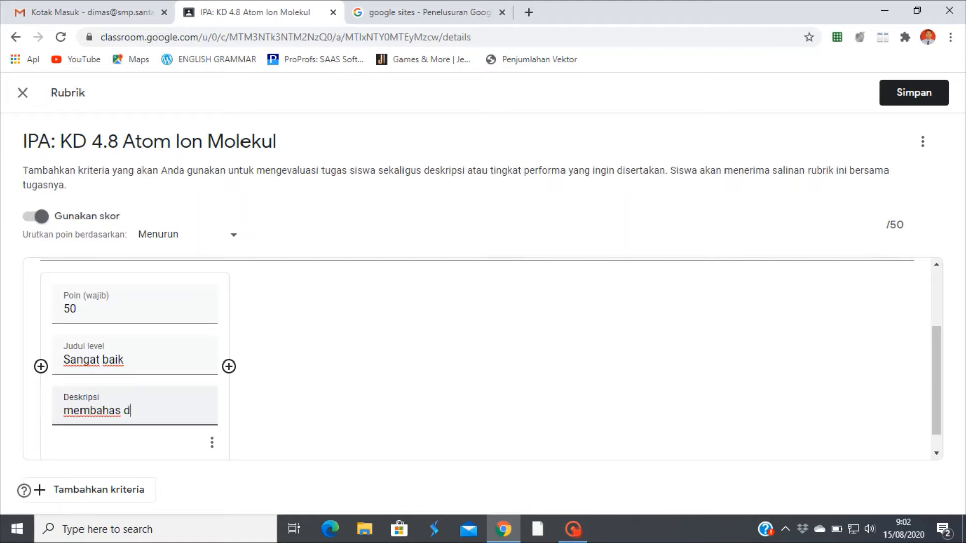
{"action": "type", "text": "an menjelas "}
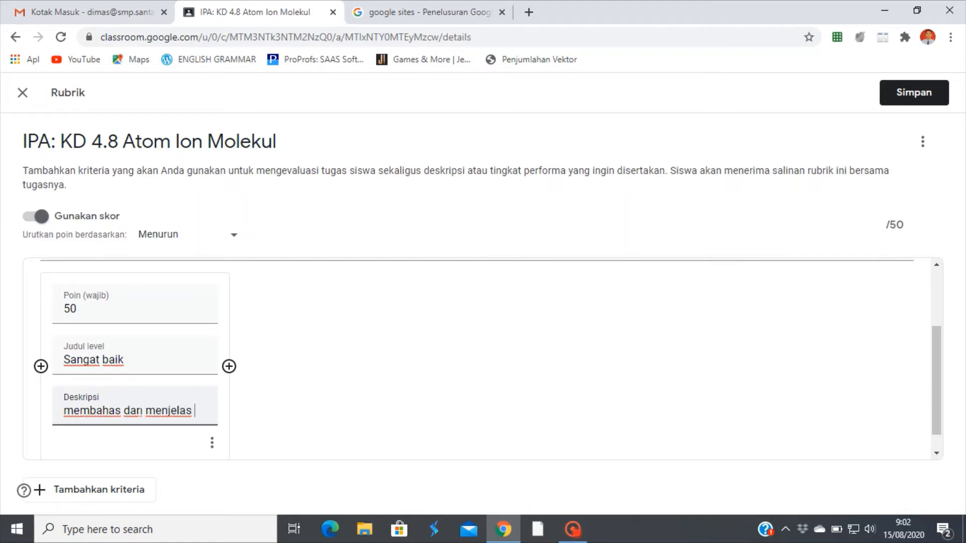
{"action": "type", "text": "5 krite"}
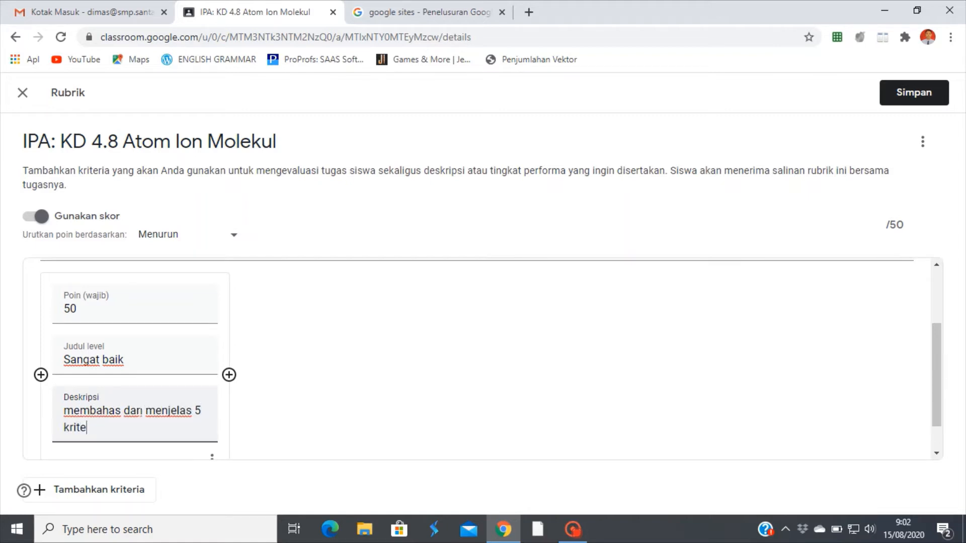
{"action": "type", "text": "ria dengan engl"}
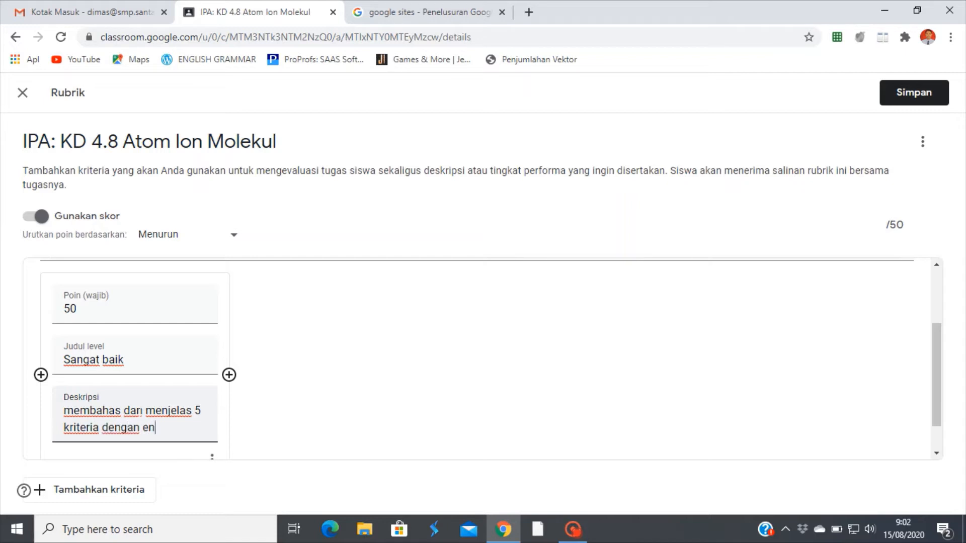
{"action": "key", "text": "BackSpace"}
{"action": "key", "text": "BackSpace"}
{"action": "key", "text": "BackSpace"}
{"action": "key", "text": "BackSpace"}
{"action": "type", "text": "lengkap"}
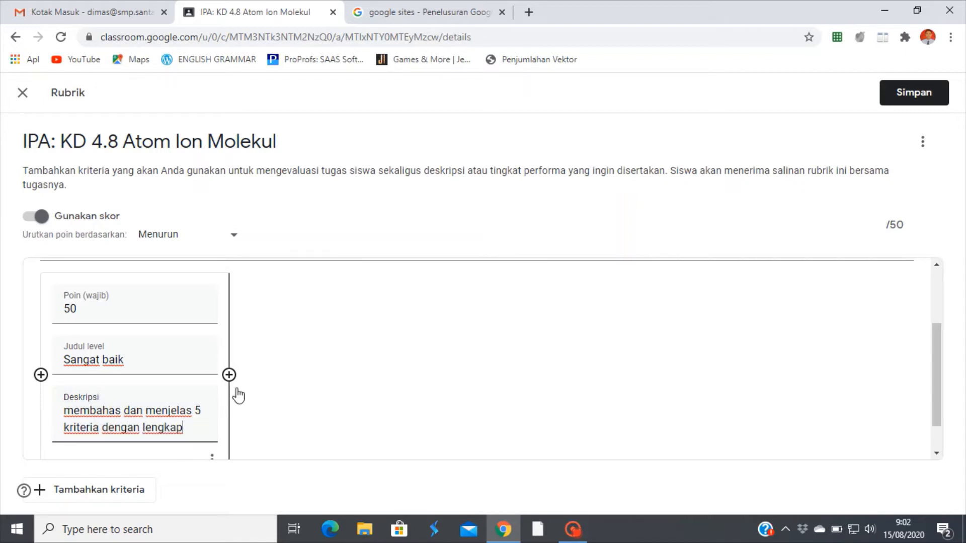
- Add a second level after "Sangat baik" worth 40 points and title it "Baik"
{"action": "left_click", "coordinate": [229, 374]}
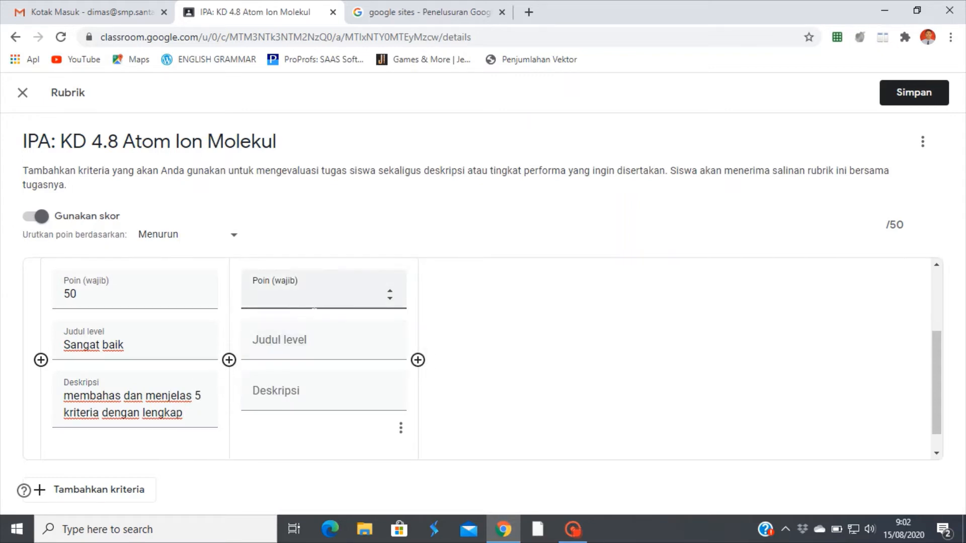
{"action": "type", "text": "40"}
{"action": "left_click", "coordinate": [335, 354]}
{"action": "type", "text": "Baik"}
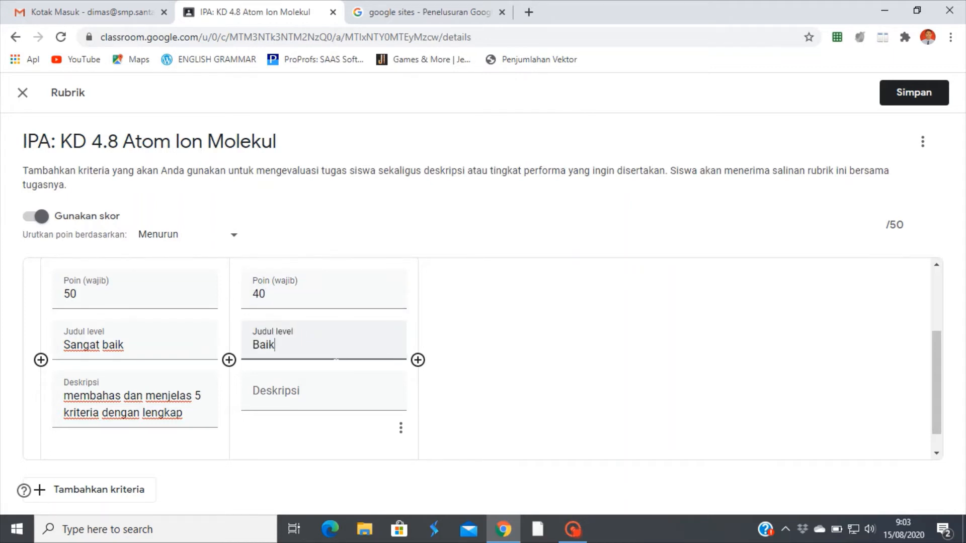
- Describe the "Baik" level as "Membahas dan menjelaskan 5 kriteria namun tidak lengkap dan detail" and append "dan detail" to the "Sangat baik" description
{"action": "left_click", "coordinate": [323, 393]}
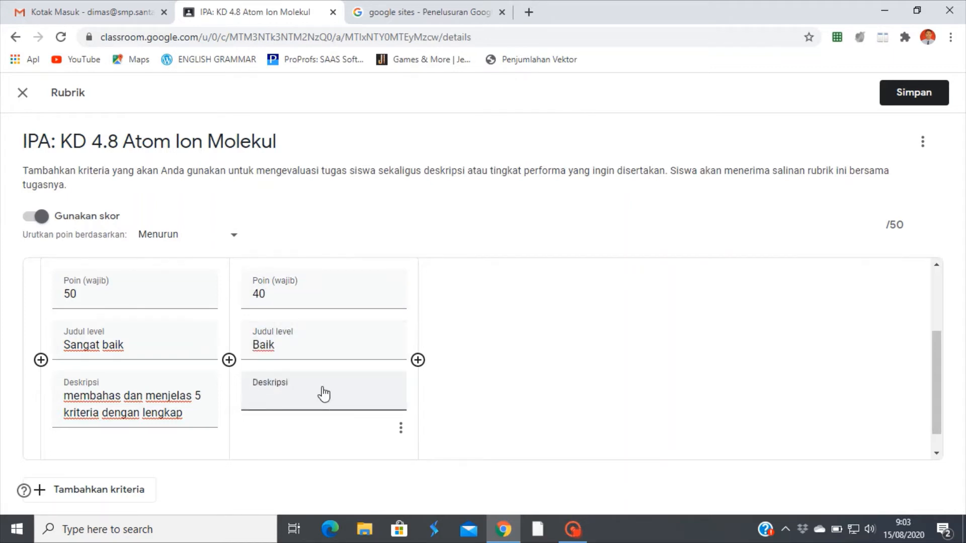
{"action": "type", "text": "Membahas dan menjel"}
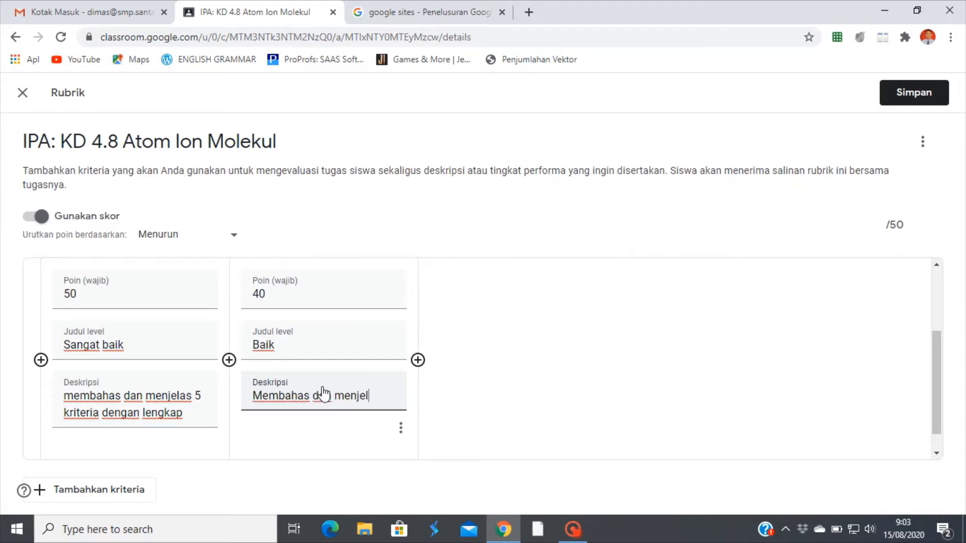
{"action": "type", "text": "askan"}
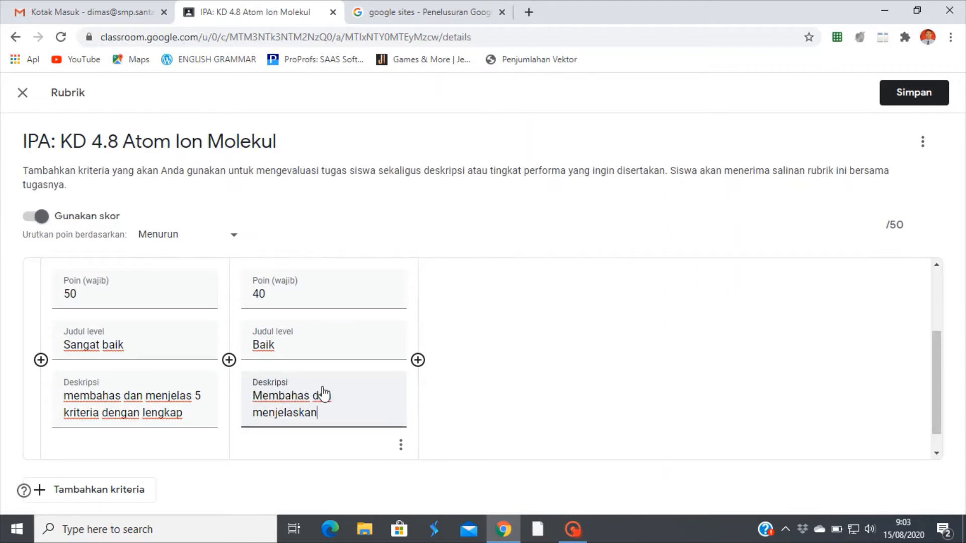
{"action": "type", "text": " 5 kriteria "}
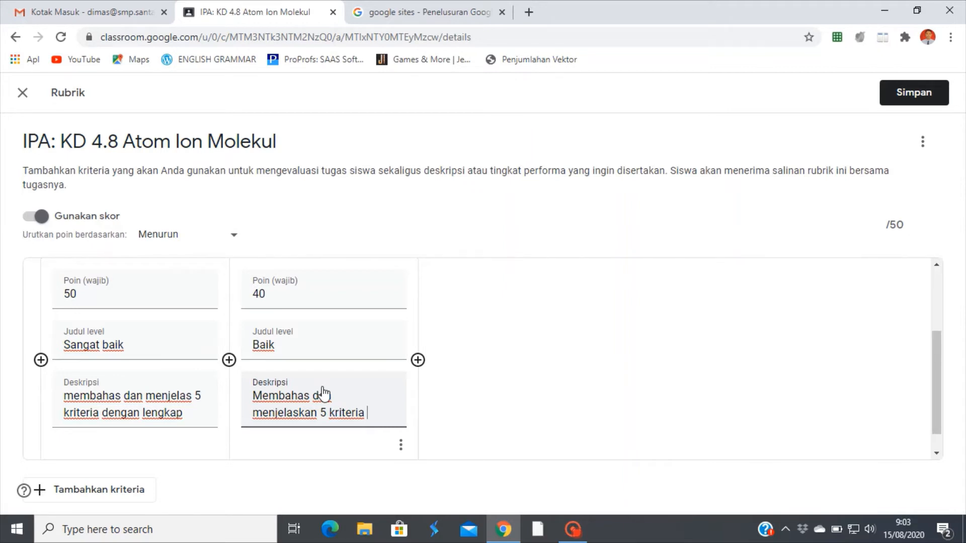
{"action": "type", "text": "namun ti"}
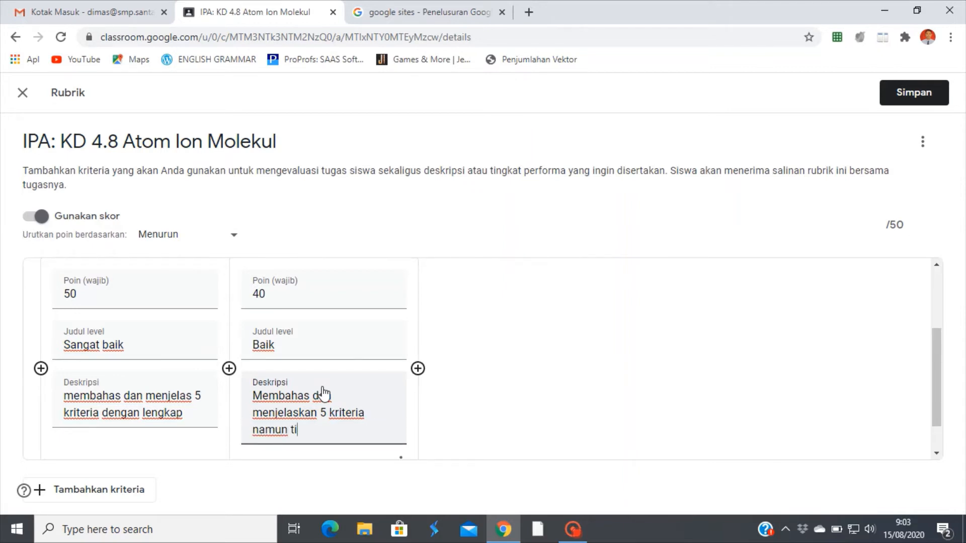
{"action": "type", "text": "dak lengkap"}
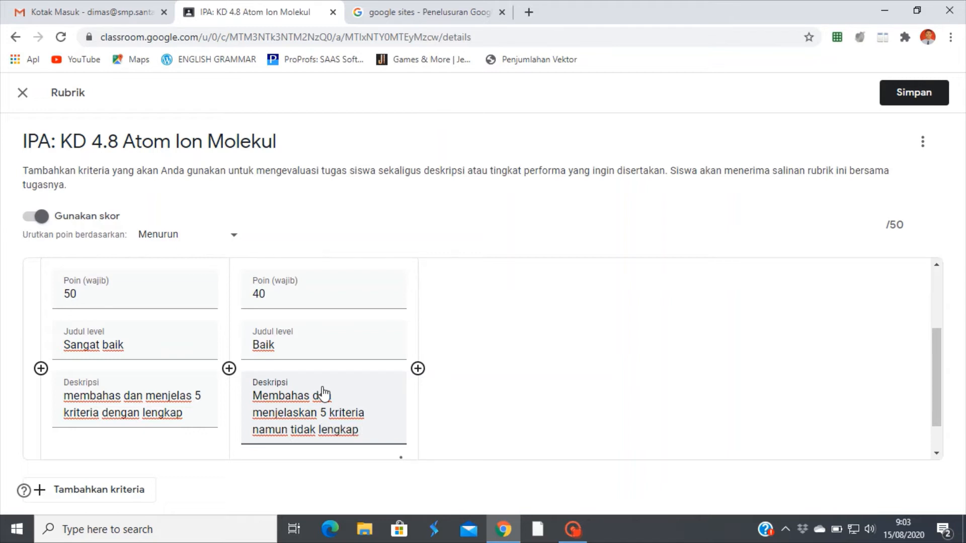
{"action": "type", "text": "dan je"}
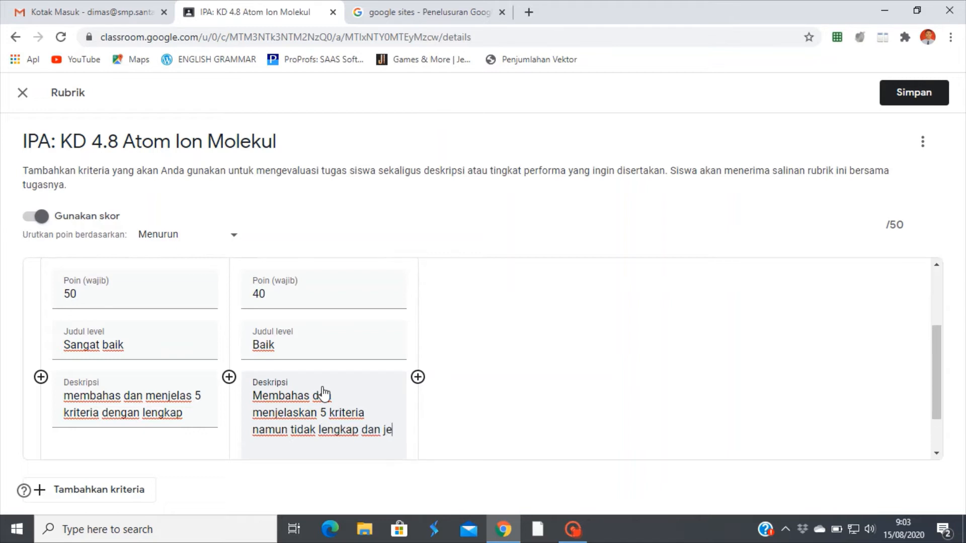
{"action": "key", "text": "BackSpace"}
{"action": "key", "text": "BackSpace"}
{"action": "type", "text": "deta"}
{"action": "left_click", "coordinate": [202, 422]}
{"action": "type", "text": "dan deta"}
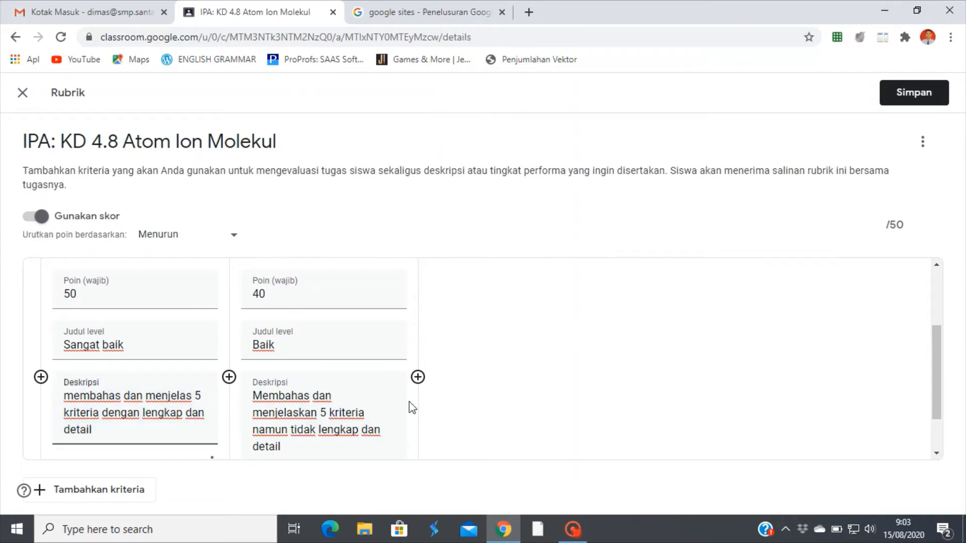
- Add a third level after "Baik" worth 35 points and title it "Cukup"
{"action": "left_click", "coordinate": [418, 376]}
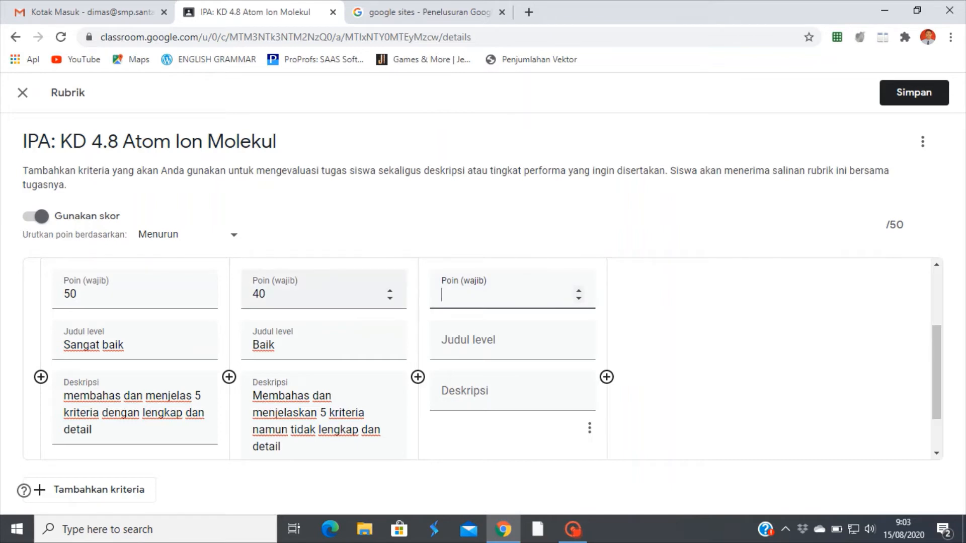
{"action": "left_click", "coordinate": [271, 294]}
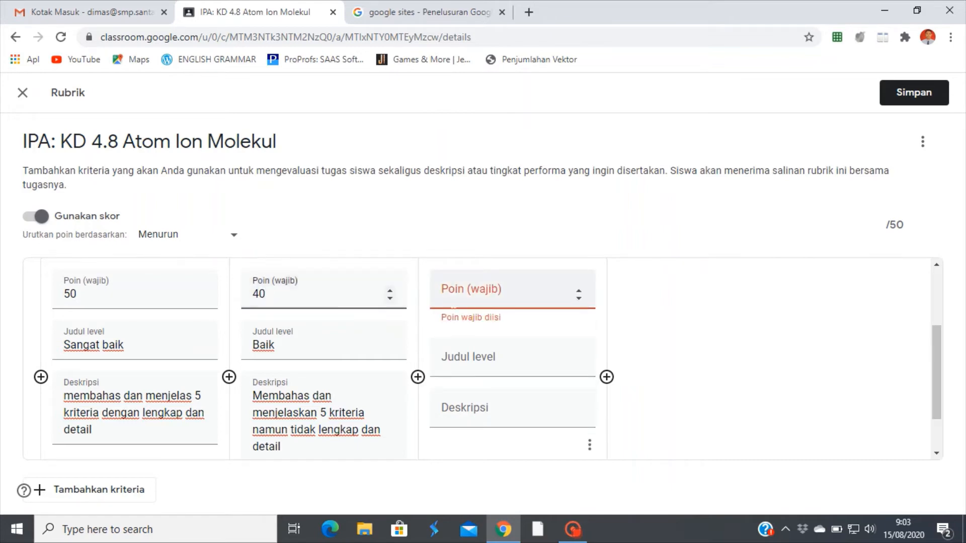
{"action": "left_click", "coordinate": [454, 301]}
{"action": "type", "text": "3"}
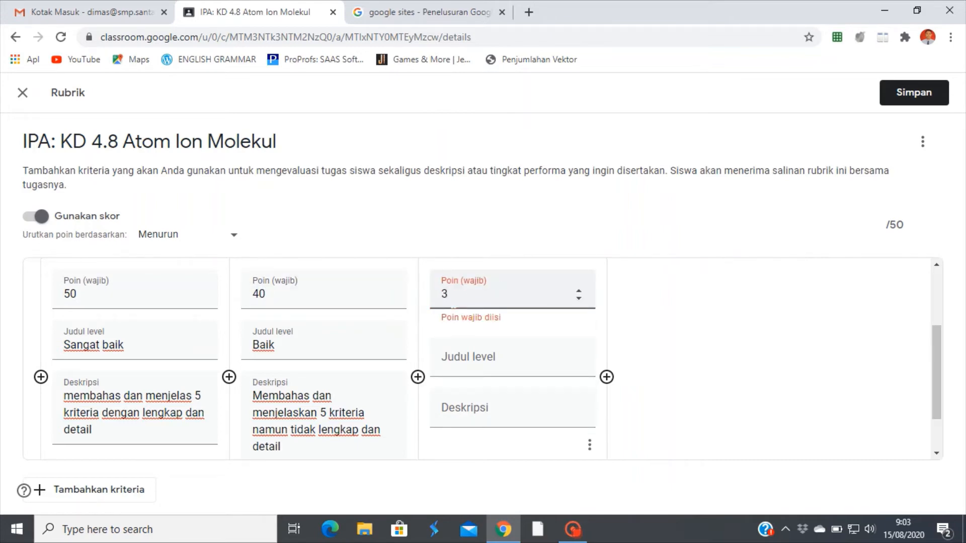
{"action": "type", "text": "5"}
{"action": "left_click", "coordinate": [468, 356]}
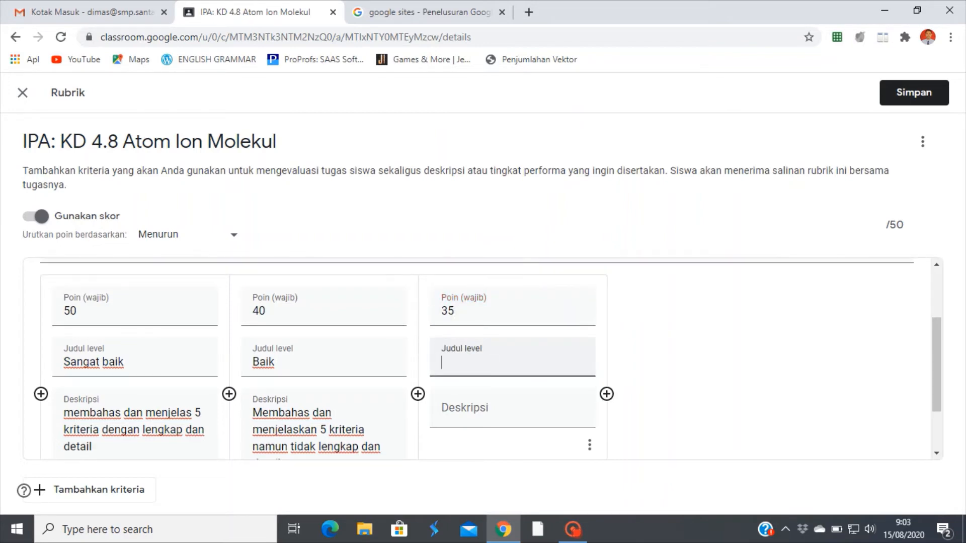
{"action": "type", "text": "Cukup"}
- Describe the "Cukup" level as "Membahas dan menjelaskan kurang dari 5 kriteria tetapi lengkap dan detail"
{"action": "left_click", "coordinate": [472, 407]}
{"action": "type", "text": "Memba"}
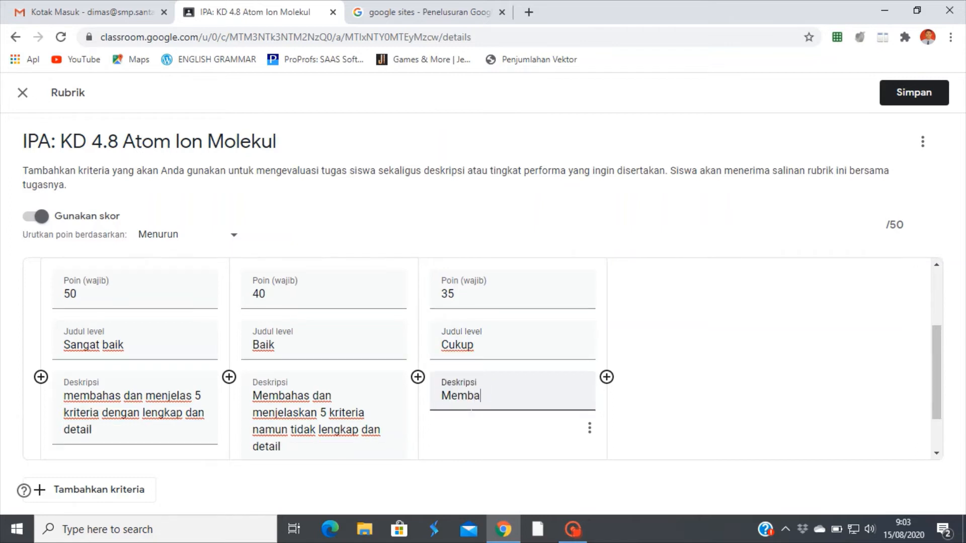
{"action": "type", "text": "has dan men"}
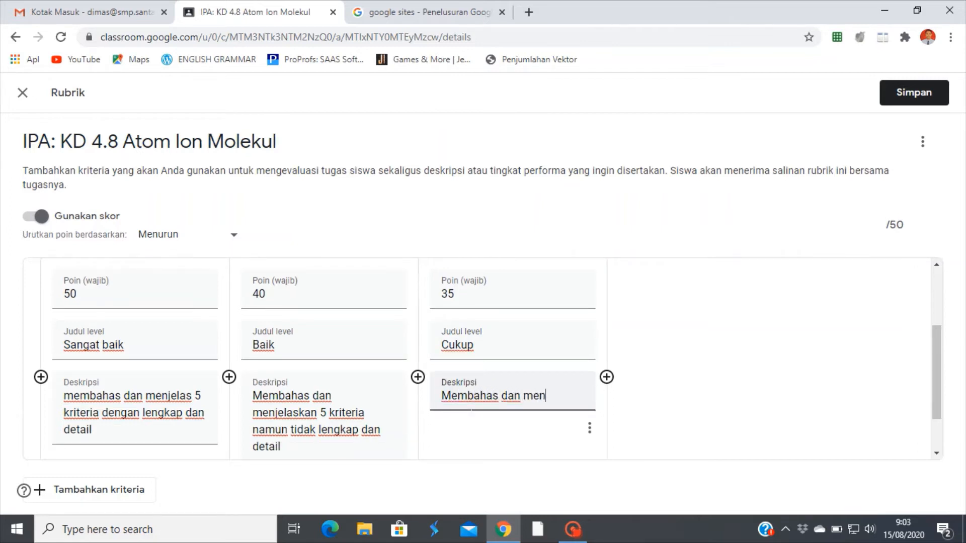
{"action": "type", "text": "ja"}
{"action": "type", "text": "laskan kura"}
{"action": "type", "text": "ng "}
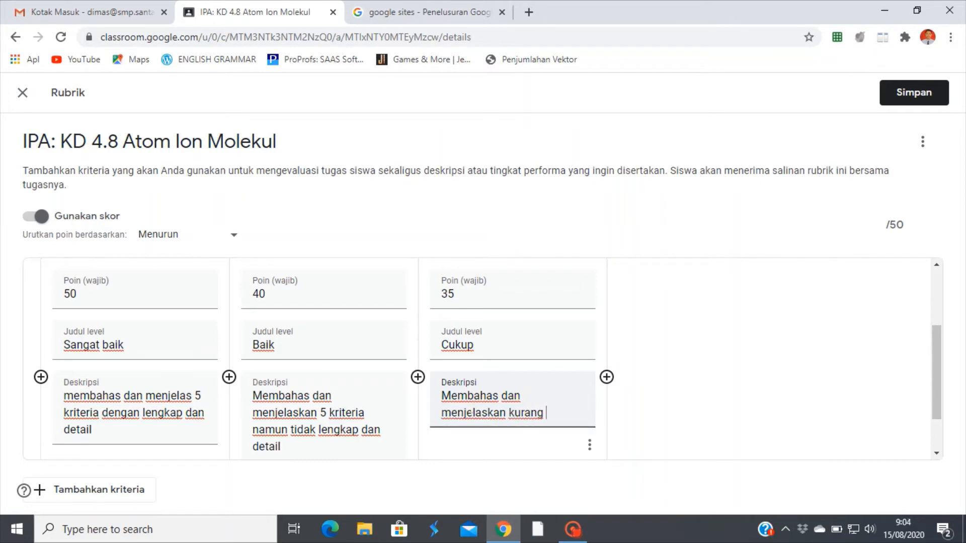
{"action": "type", "text": "dari 5"}
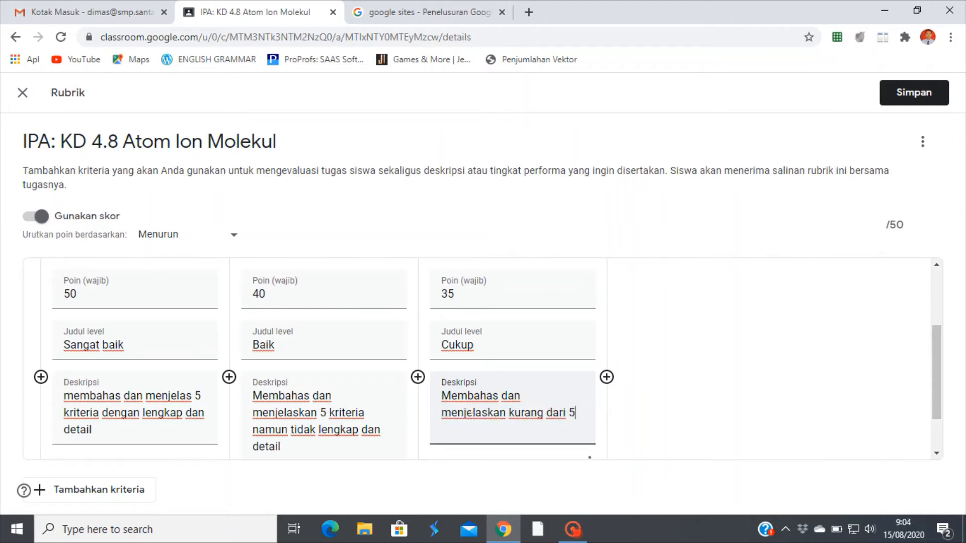
{"action": "type", "text": " kriteria tetapi"}
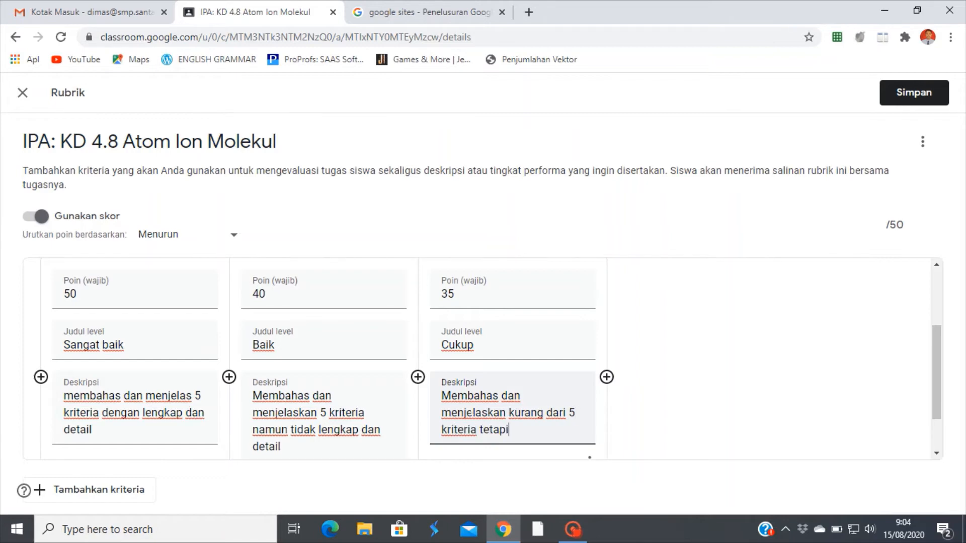
{"action": "type", "text": " lengkap "}
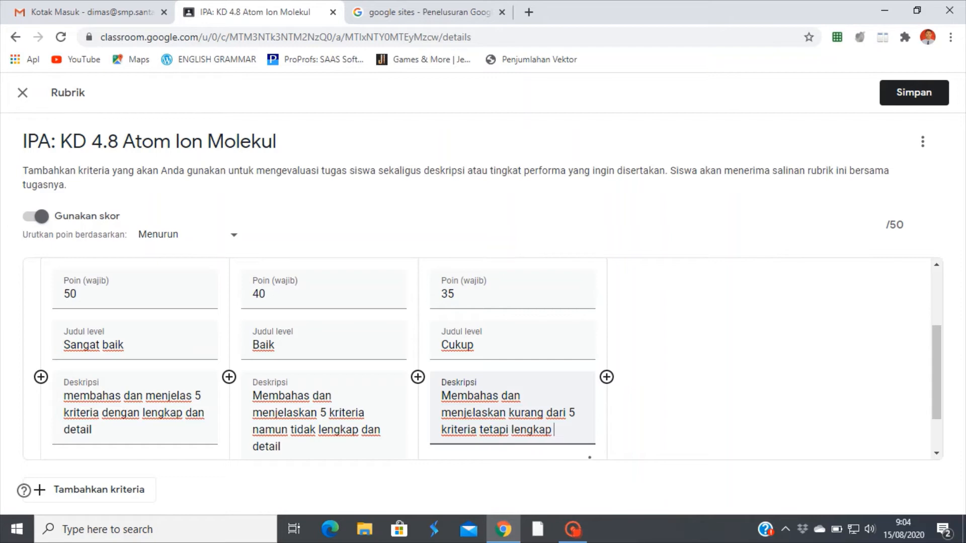
{"action": "type", "text": "dan detail"}
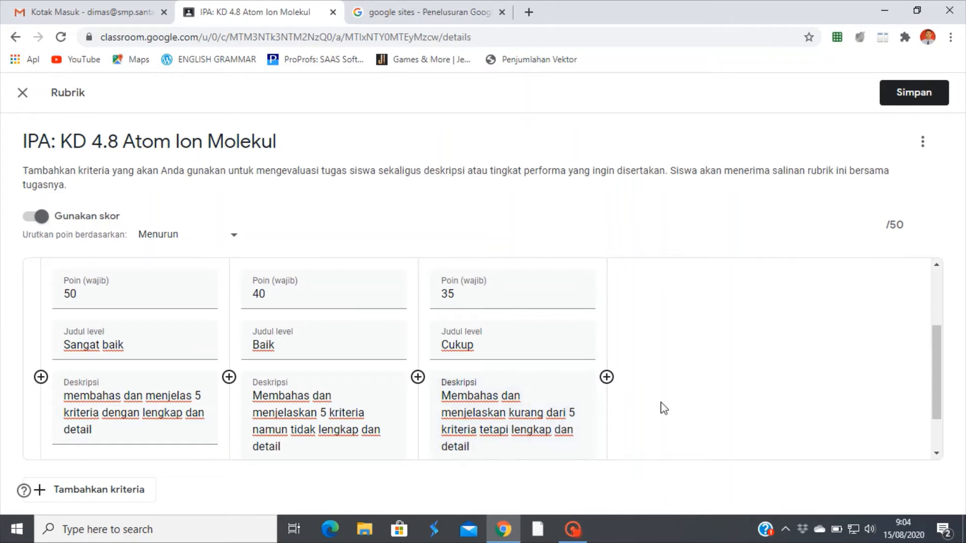
- Add a fourth level after "Cukup" worth 30 points and title it "kurang"
{"action": "left_click", "coordinate": [607, 378]}
{"action": "type", "text": "30"}
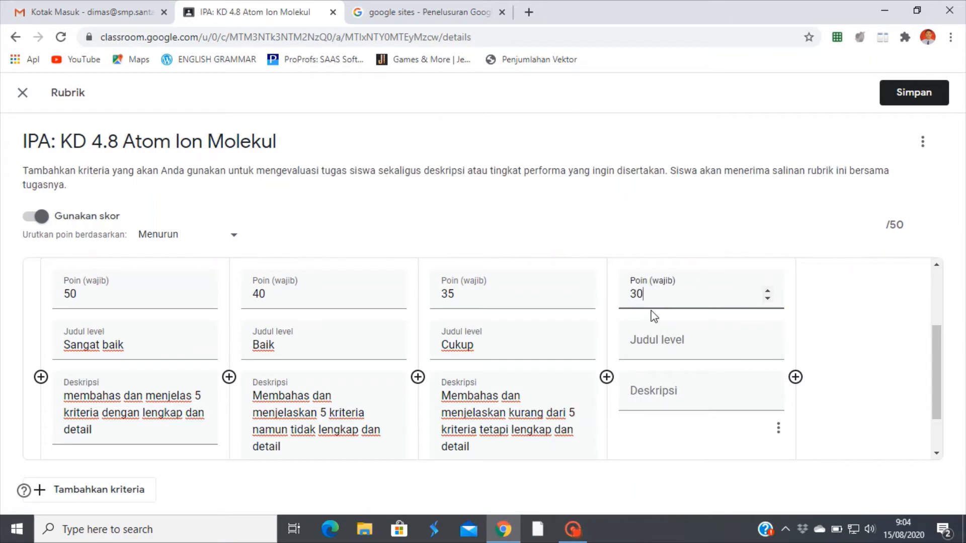
{"action": "key", "text": "Tab"}
{"action": "type", "text": "kurang"}
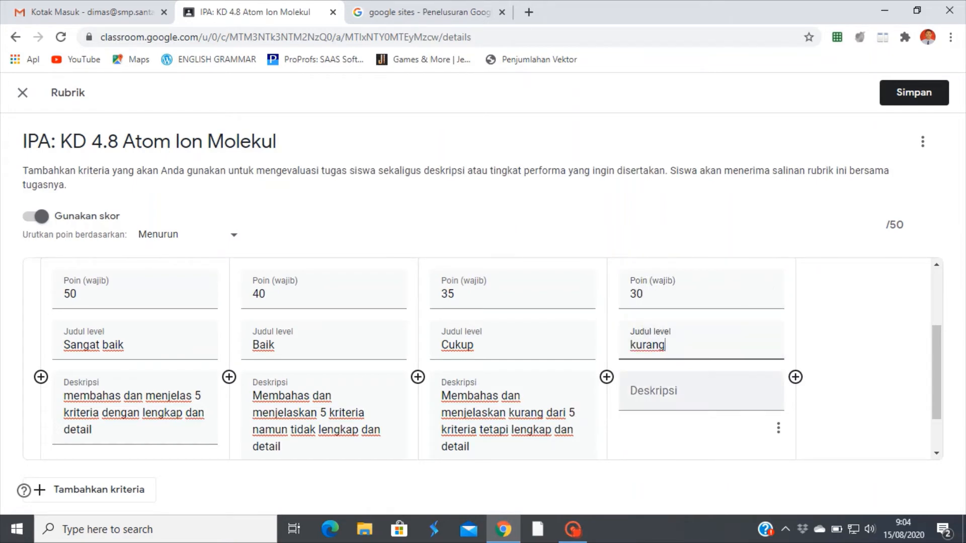
- Describe the "kurang" level as "membahas dan menjelaskan kurang dari 5 kriteria dan tidak lengkap serta tidak detail"
{"action": "key", "text": "Tab"}
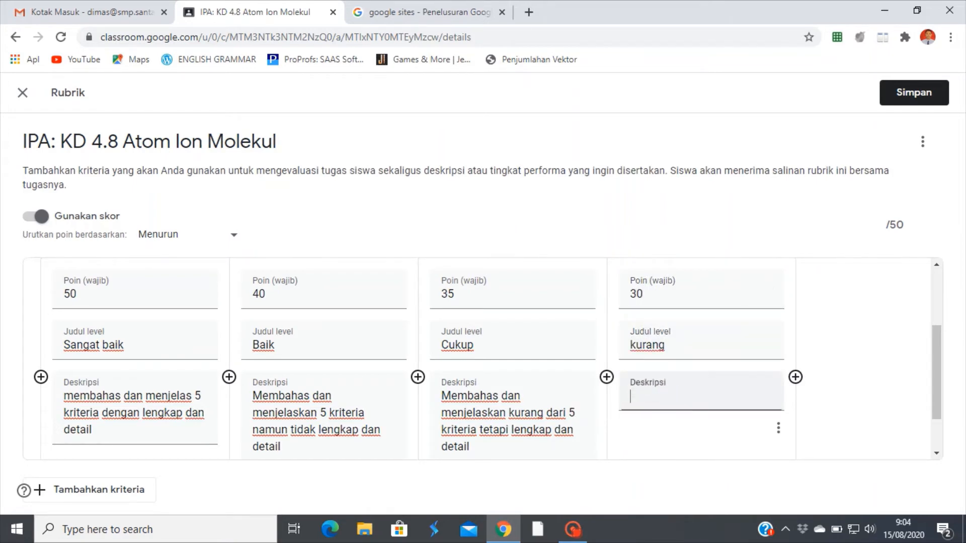
{"action": "type", "text": "membahas d"}
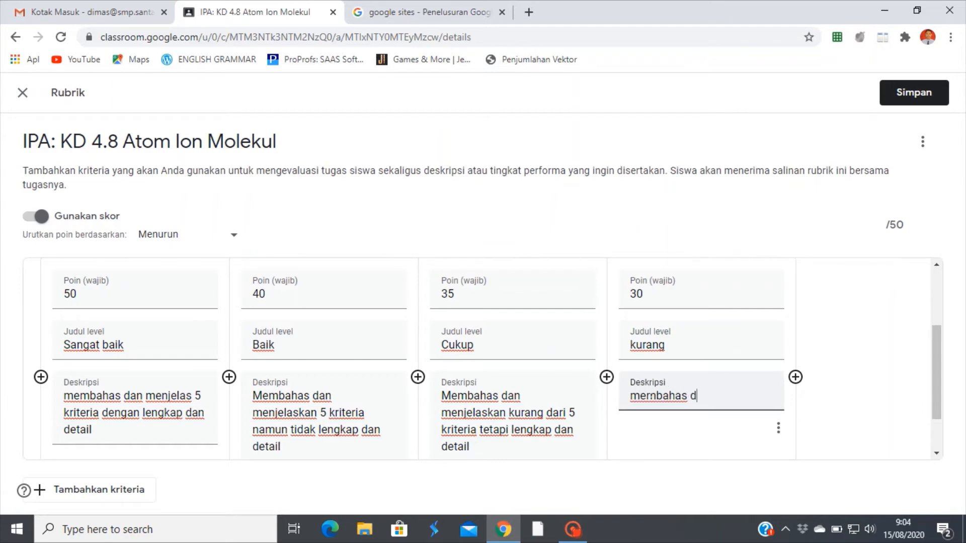
{"action": "type", "text": "an menjelaskan "}
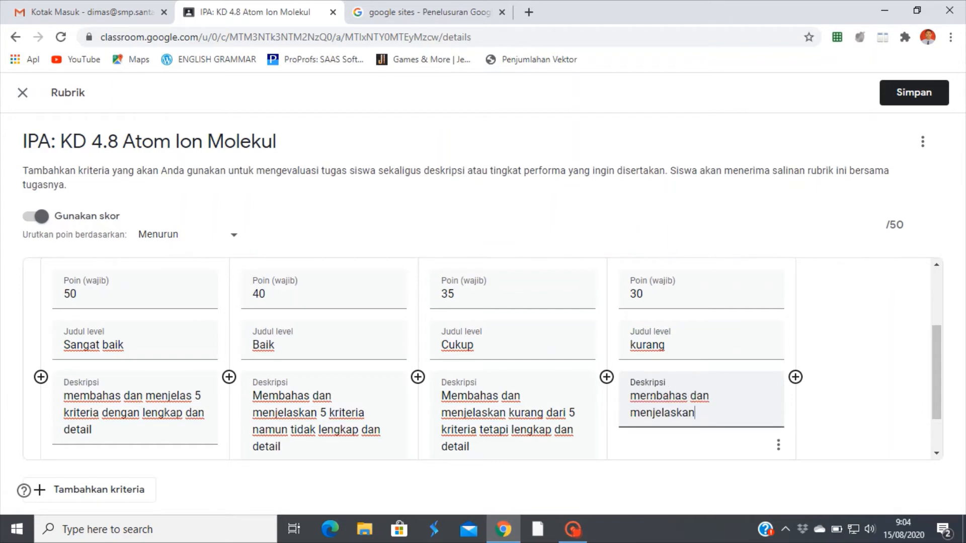
{"action": "type", "text": "kurang dari "}
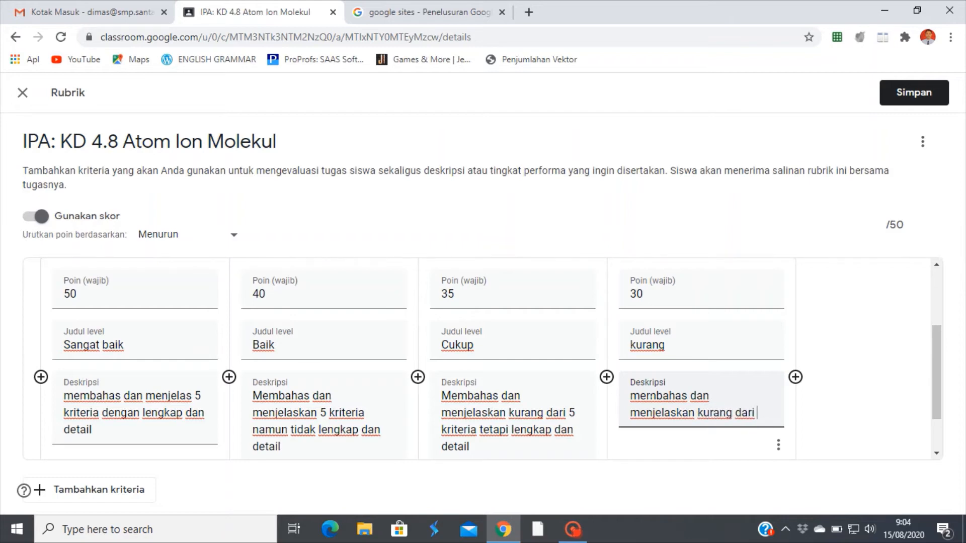
{"action": "type", "text": "5 kriteria "}
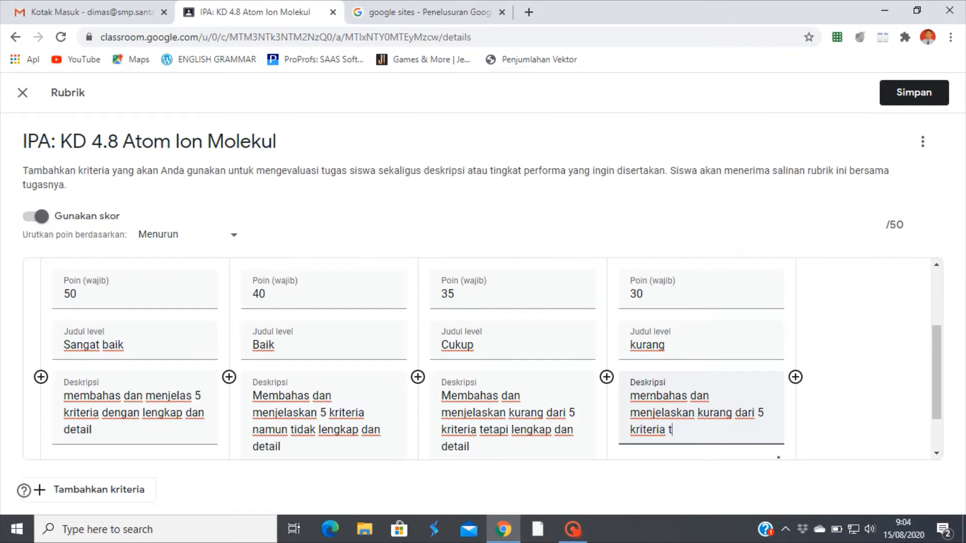
{"action": "type", "text": "dan tidak leng"}
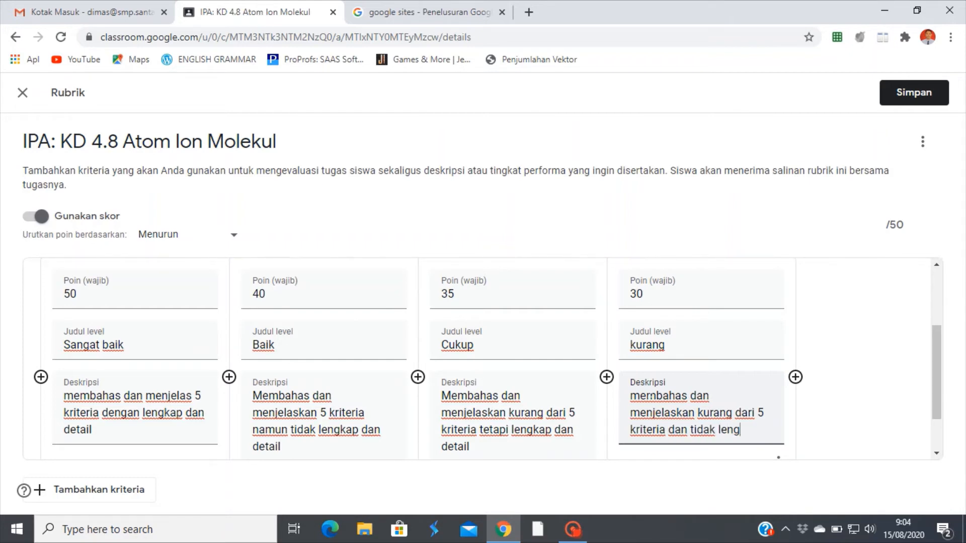
{"action": "type", "text": "kap ser"}
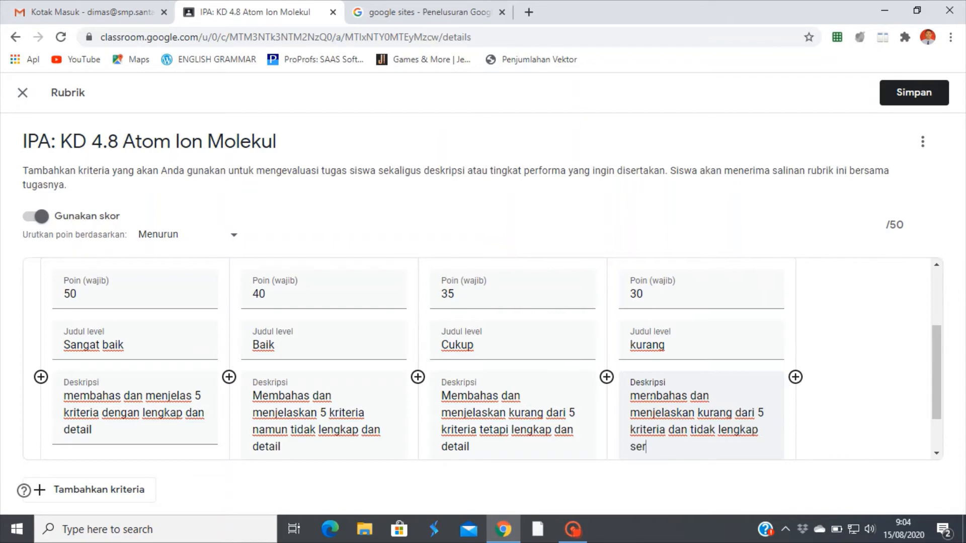
{"action": "type", "text": "ta tidak detail"}
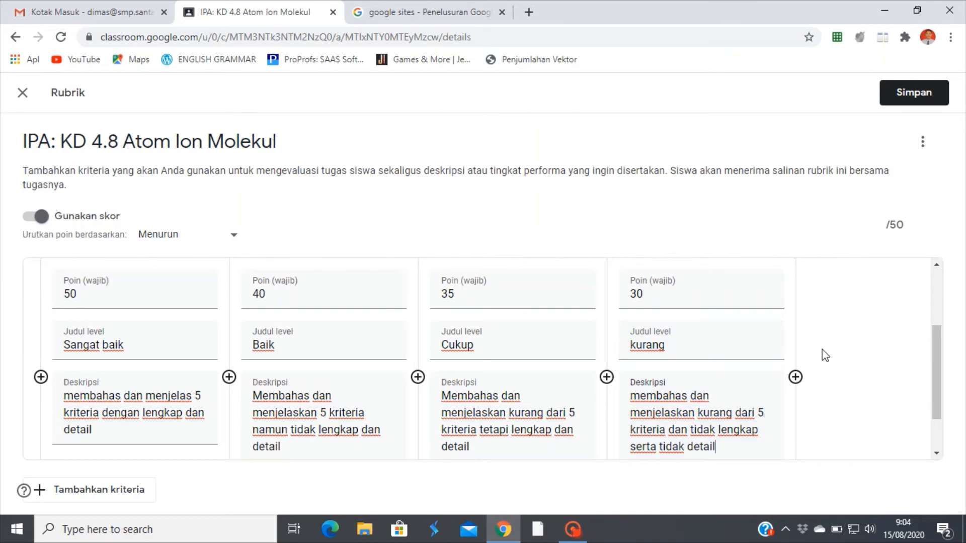
- Add a second criterion to the rubric and title it "Konten"
{"action": "left_click_drag", "start_coordinate": [933, 371], "coordinate": [928, 412]}
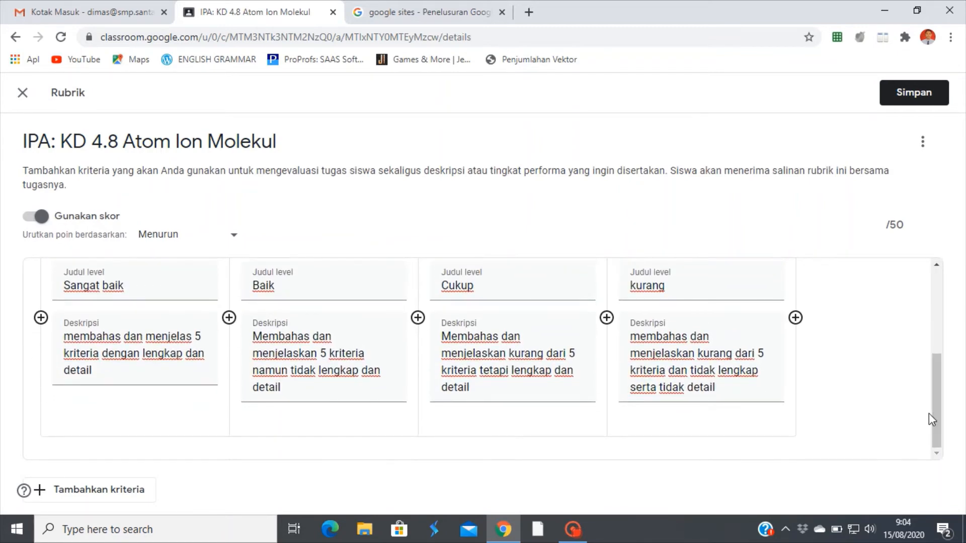
{"action": "left_click", "coordinate": [120, 500]}
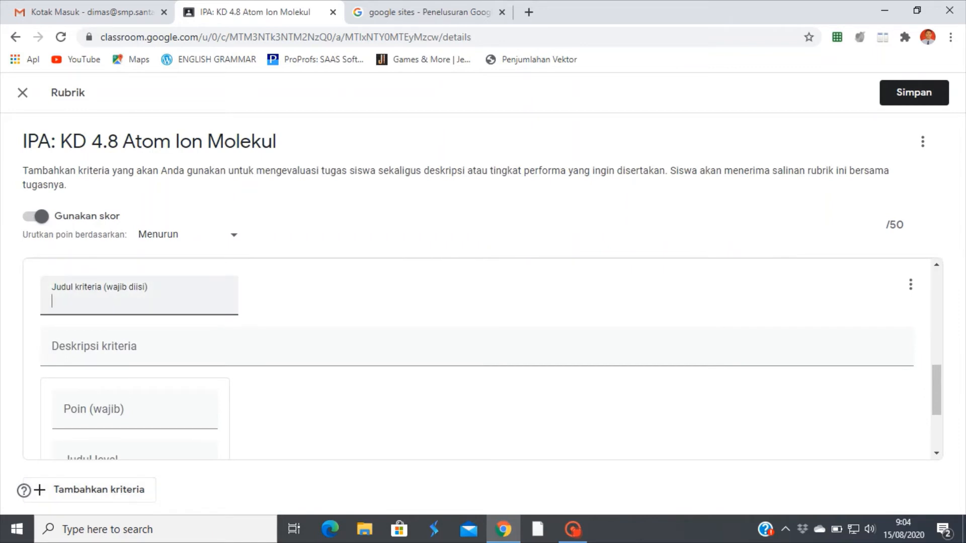
{"action": "type", "text": "Konten"}
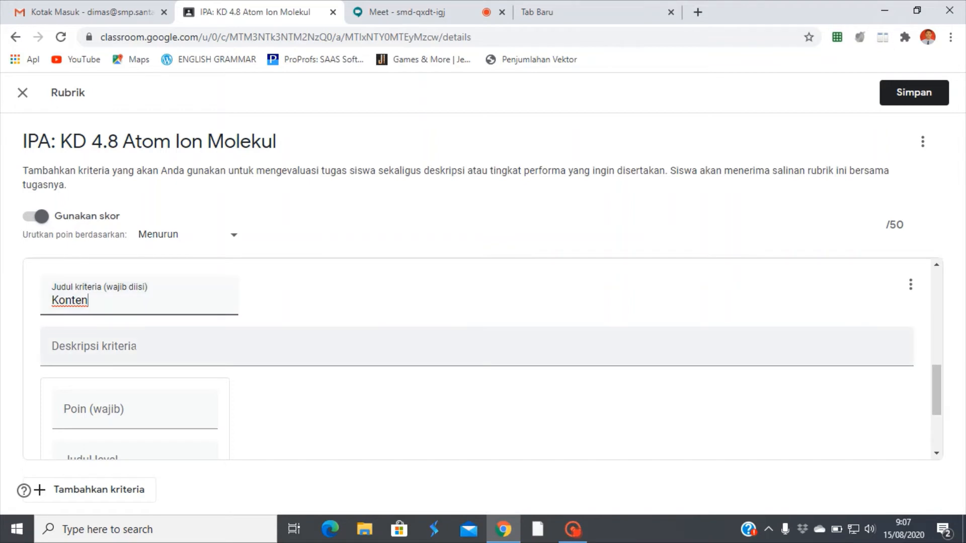
- Describe the "Konten" criterion as "Siswa dapat membuat konten dengan menarik, lengkap, dan tata letak bagus (3 kriteria"
{"action": "left_click", "coordinate": [151, 334]}
{"action": "type", "text": "Ss"}
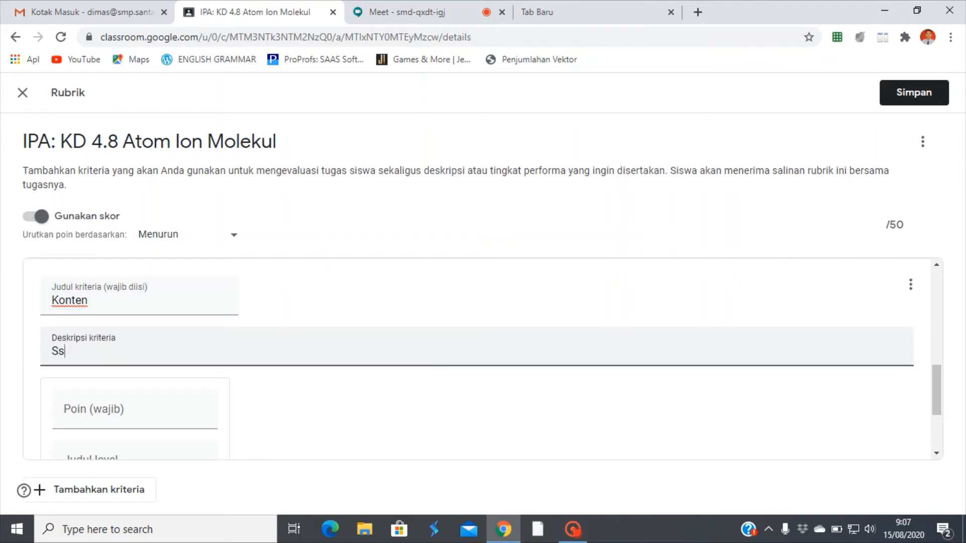
{"action": "type", "text": "iswa dapat membuat"}
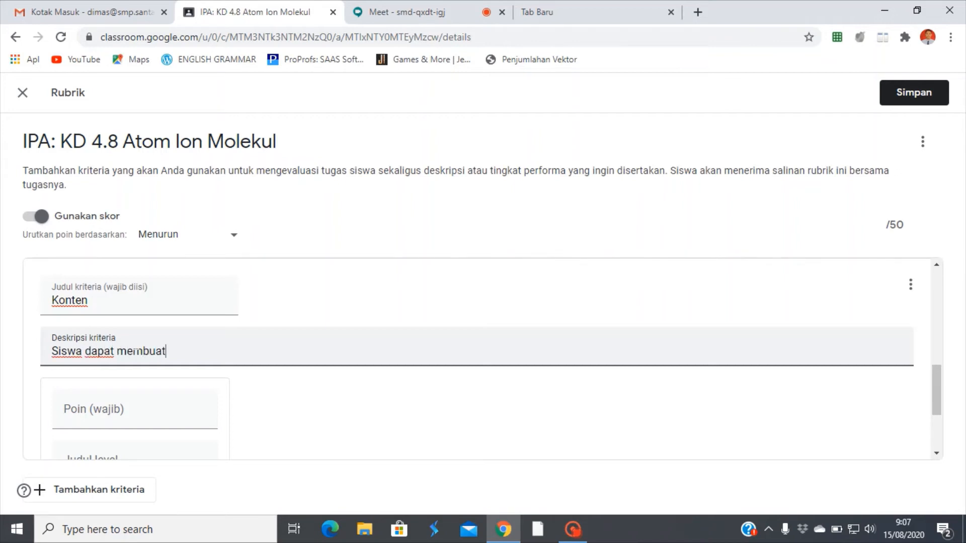
{"action": "type", "text": " konten d"}
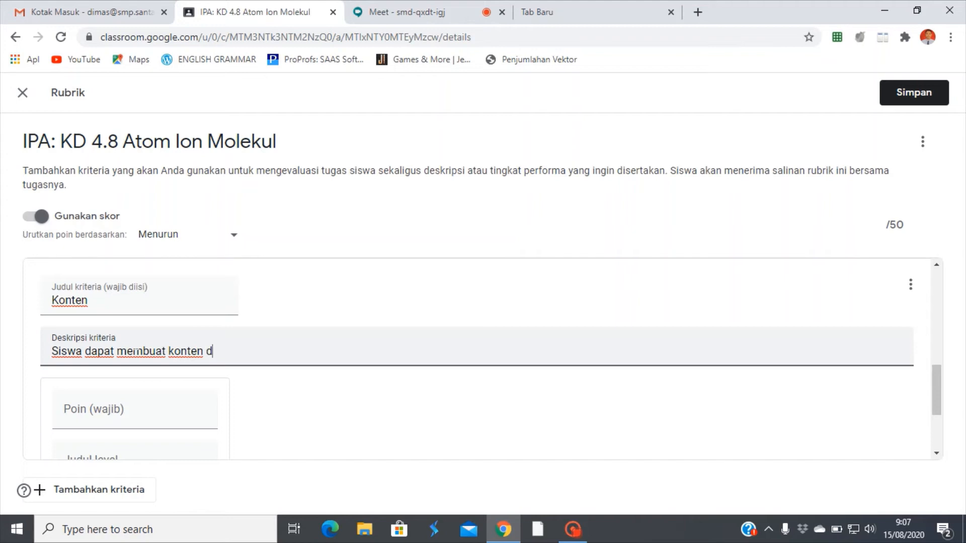
{"action": "type", "text": "engan menarik"}
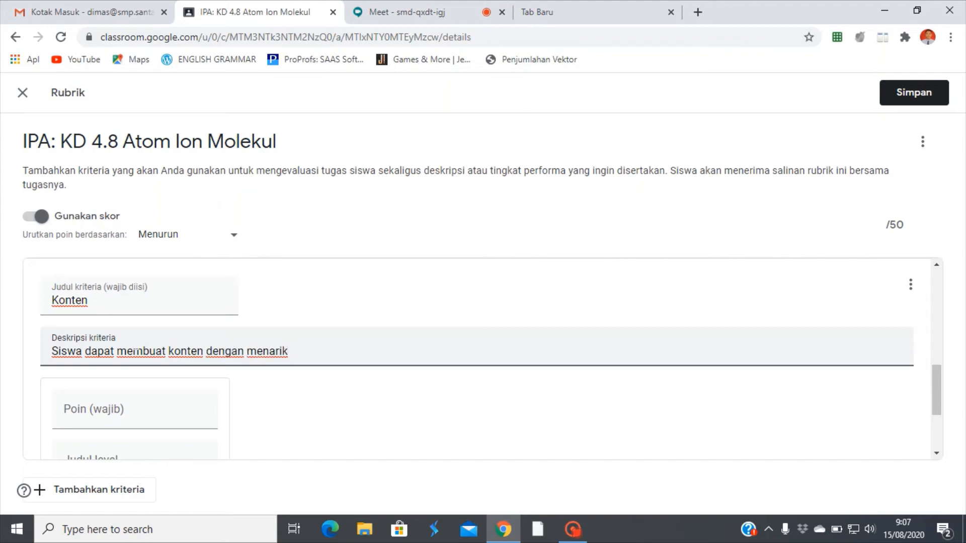
{"action": "key", "text": "BackSpace"}
{"action": "type", "text": ", lengkap, d"}
{"action": "type", "text": "an tata lek"}
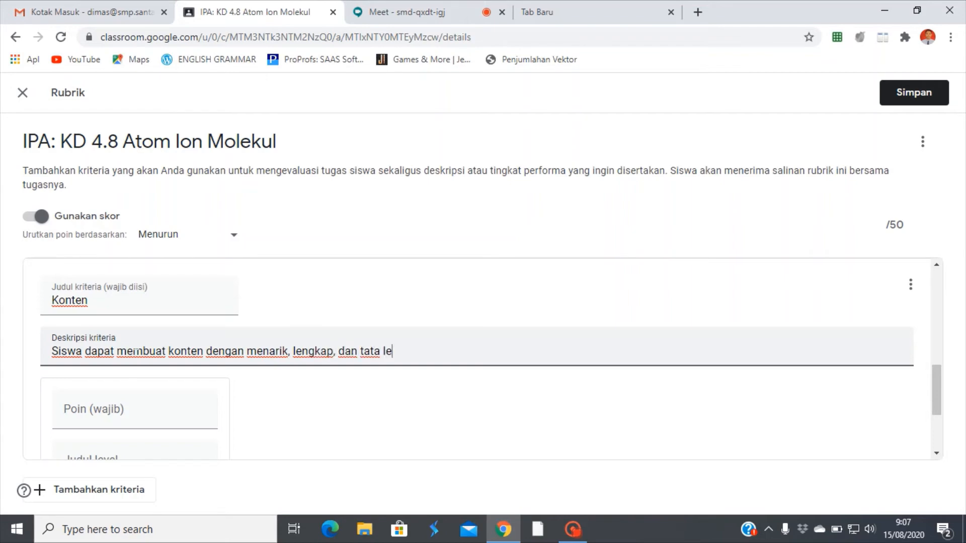
{"action": "type", "text": "tak bagus"}
{"action": "type", "text": " (3 kriteri"}
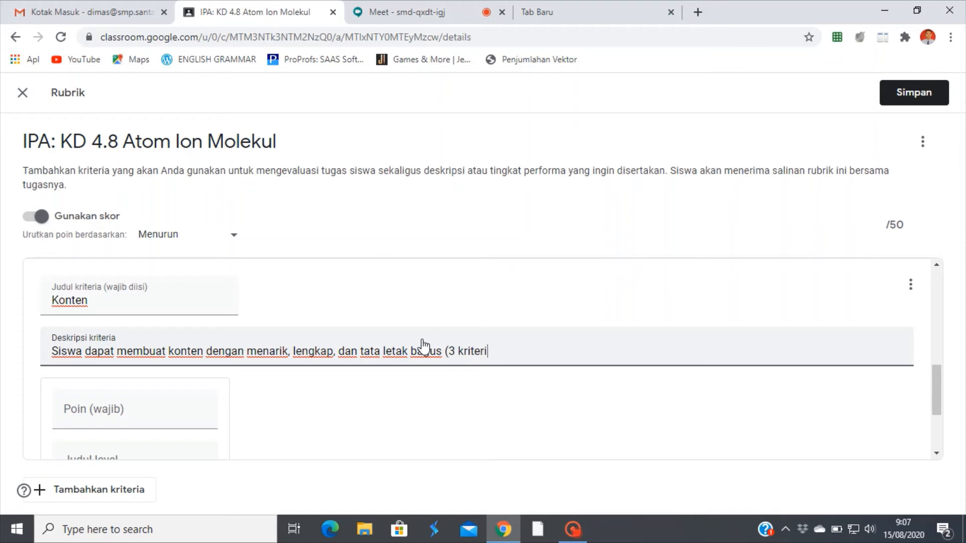
{"action": "type", "text": "a"}
- Set the first level of the "Konten" criterion to 30 points and title it "Sangat baik"
{"action": "left_click", "coordinate": [166, 413]}
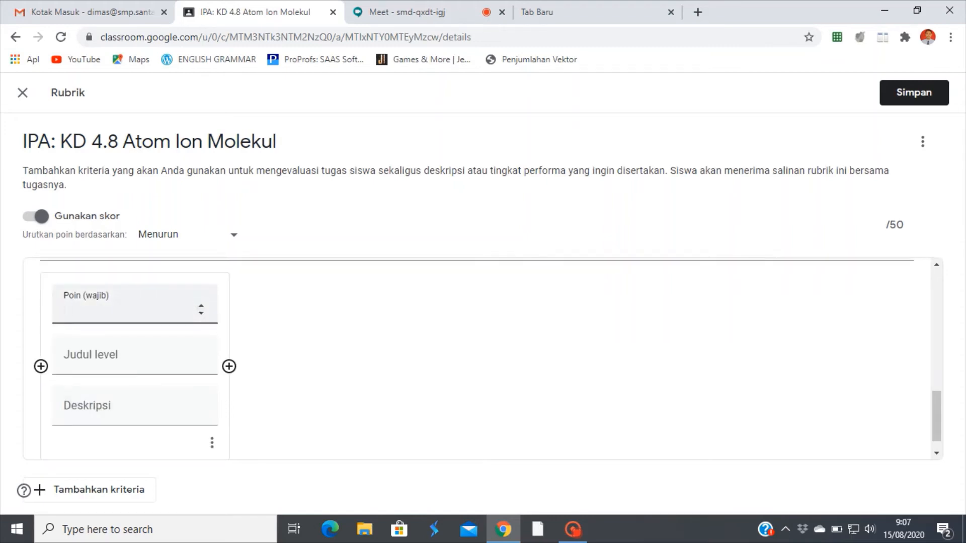
{"action": "type", "text": "30"}
{"action": "left_click", "coordinate": [134, 356]}
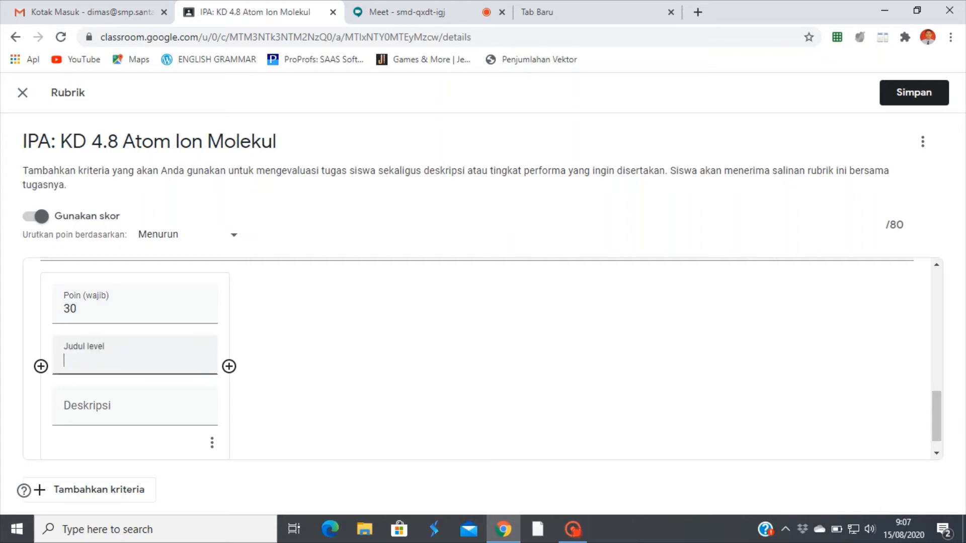
{"action": "type", "text": "Sangat baik"}
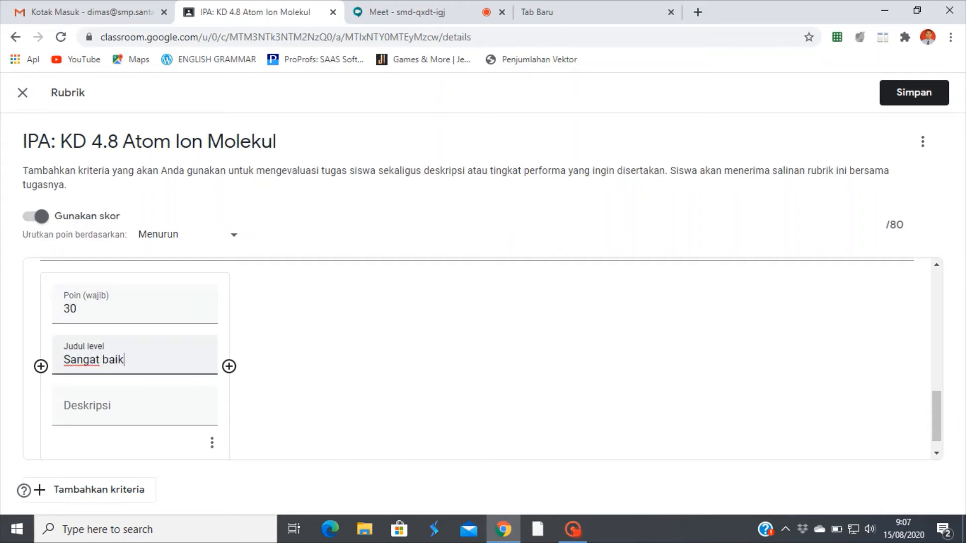
- Describe the "Sangat baik" level of "Konten" as "Siswa membuat onten berdasarkan 3 kriteria dengan lengkap dan detail"
{"action": "left_click", "coordinate": [135, 406]}
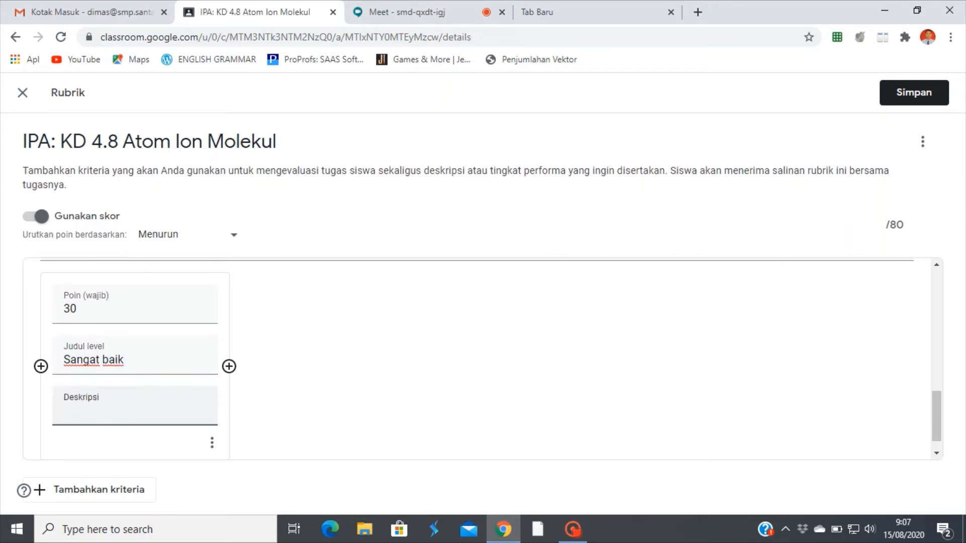
{"action": "type", "text": "Siswa membu"}
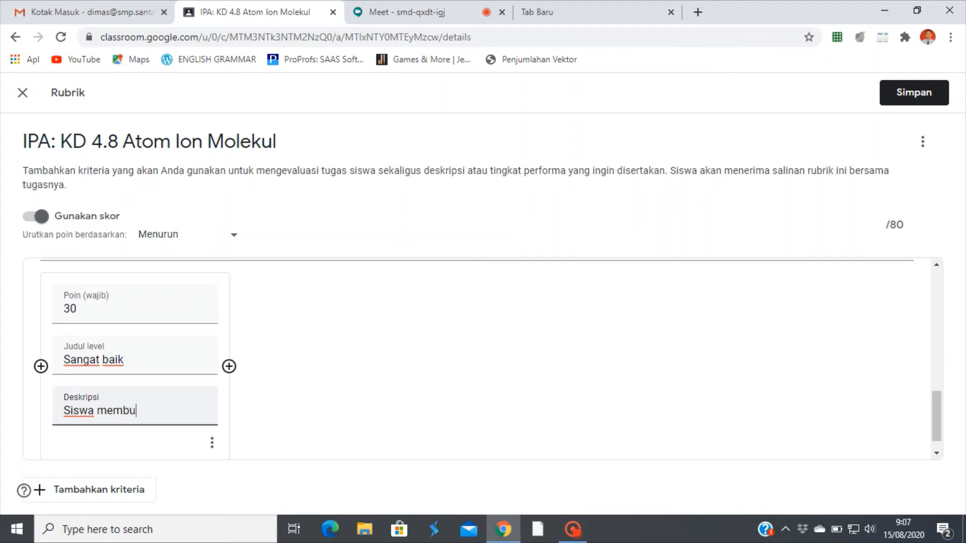
{"action": "type", "text": "at onten "}
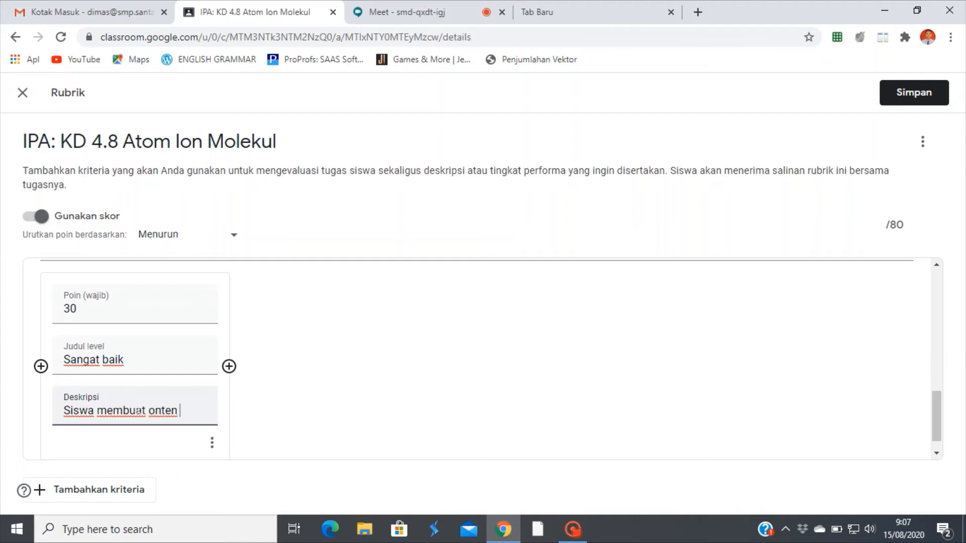
{"action": "type", "text": "berdasarkan 3"}
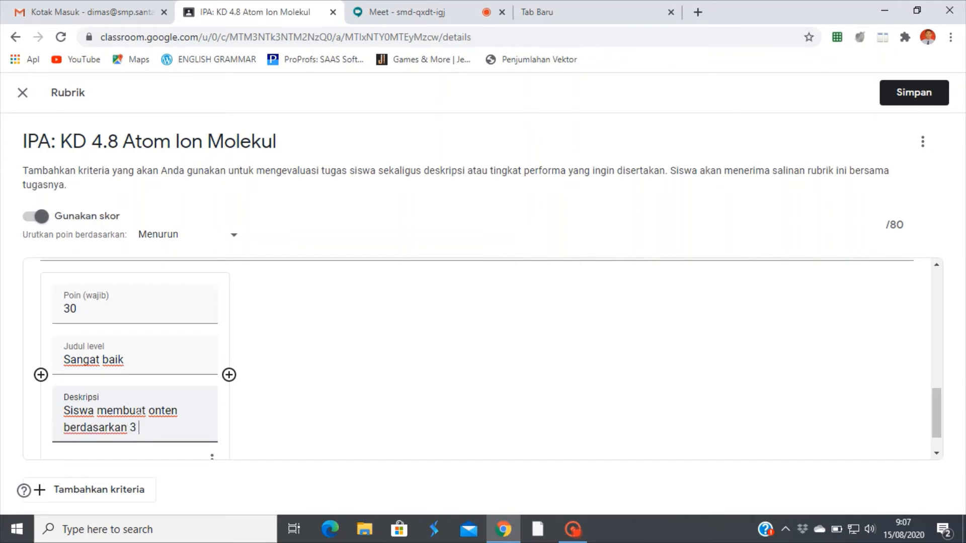
{"action": "type", "text": " kriteria dengan "}
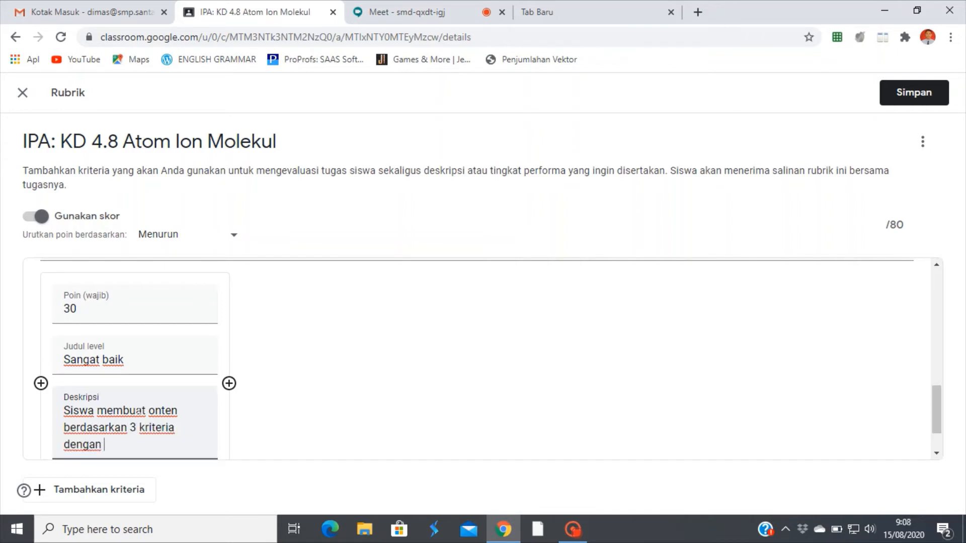
{"action": "type", "text": "lengkap dan detail"}
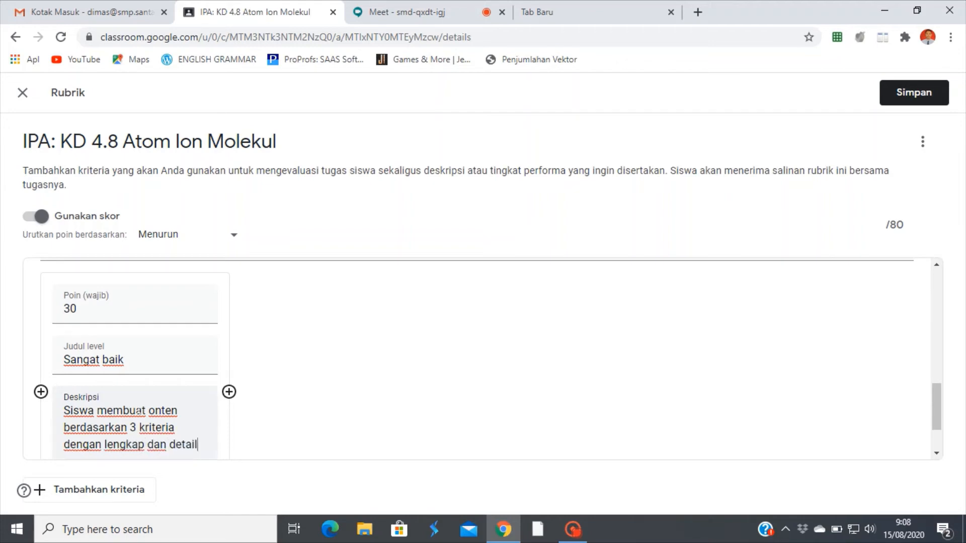
- Add a second level after "Sangat baik" in the "Konten" criterion, worth 25 points and titled "Baik"
{"action": "left_click", "coordinate": [229, 392]}
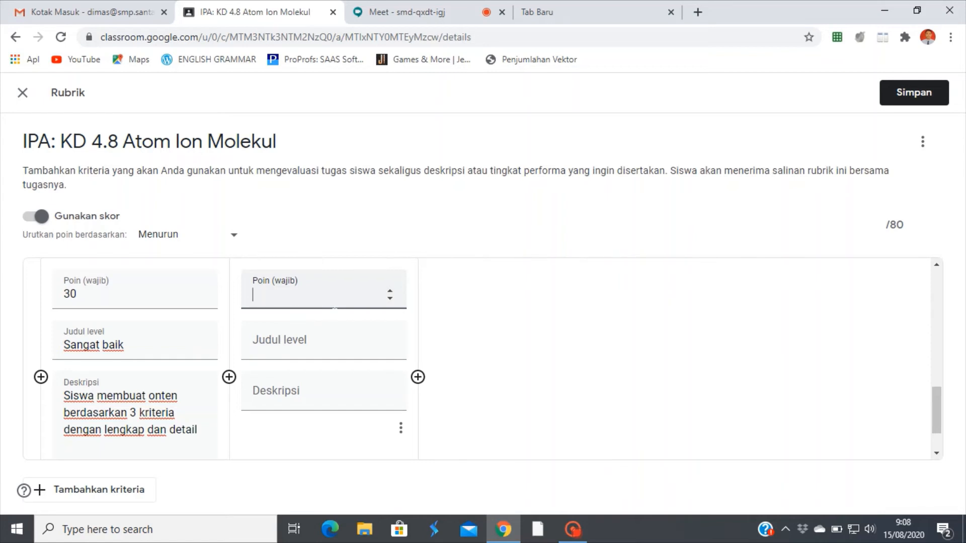
{"action": "type", "text": "25"}
{"action": "left_click", "coordinate": [321, 352]}
{"action": "type", "text": "Baik"}
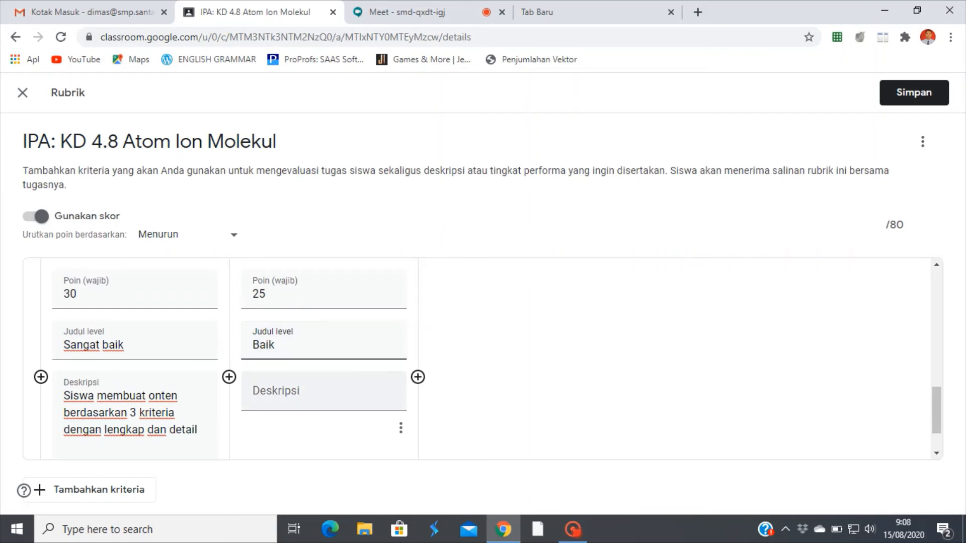
- Describe "Baik" as "Siswa membuat konten berdasarkan 3 kriteria tetapi kurang lengkap dan detail" and correct "onten" to "konten" in the "Sangat baik" description
{"action": "key", "text": "Tab"}
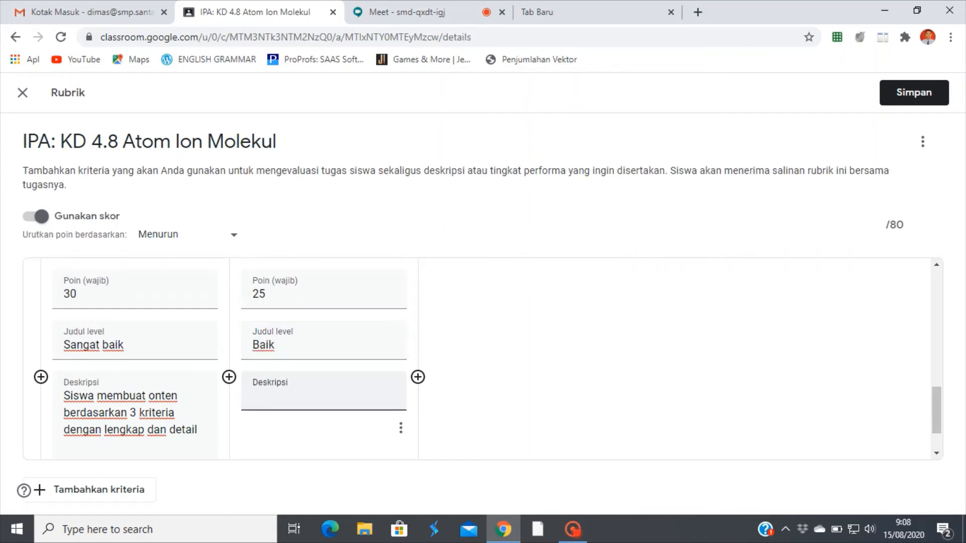
{"action": "type", "text": "Siswa membuat"}
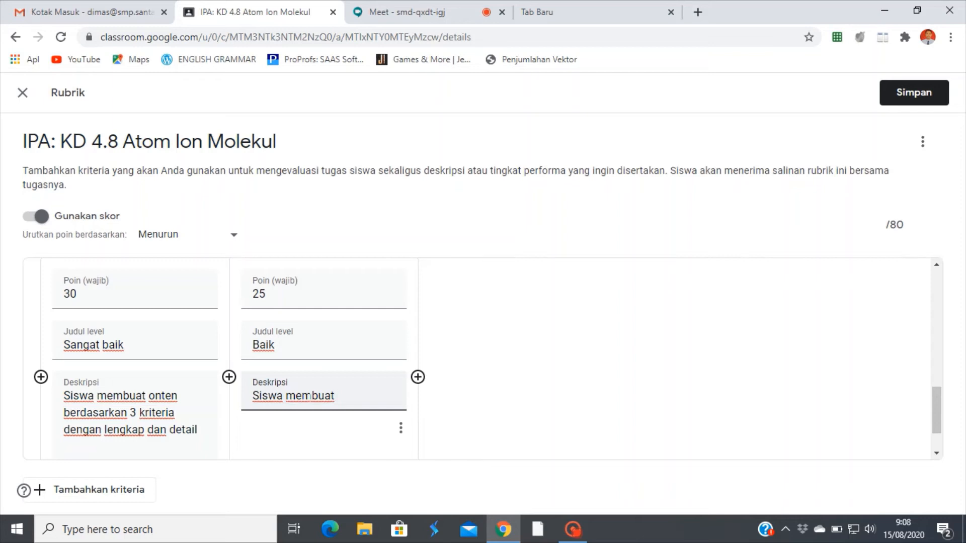
{"action": "type", "text": " konten"}
{"action": "left_click", "coordinate": [149, 396]}
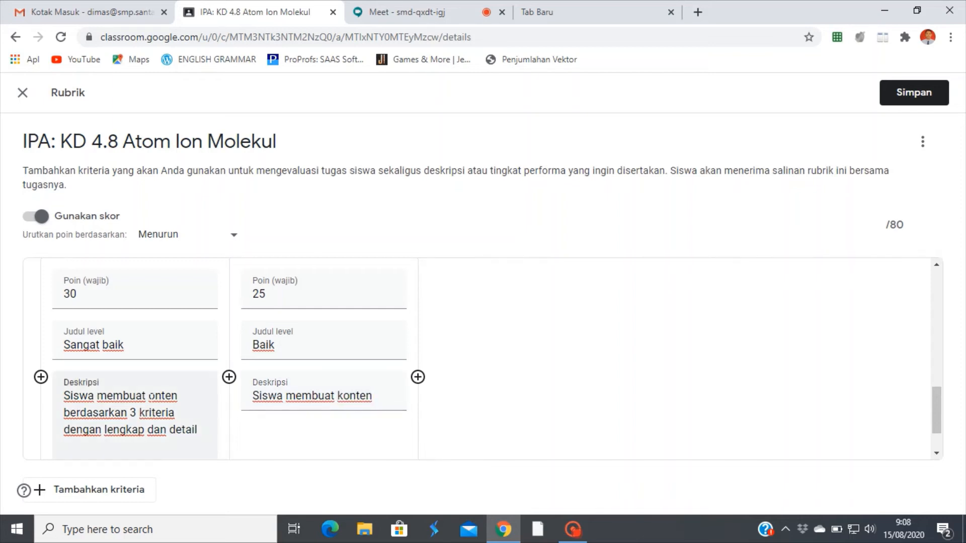
{"action": "type", "text": "k"}
{"action": "left_click", "coordinate": [375, 396]}
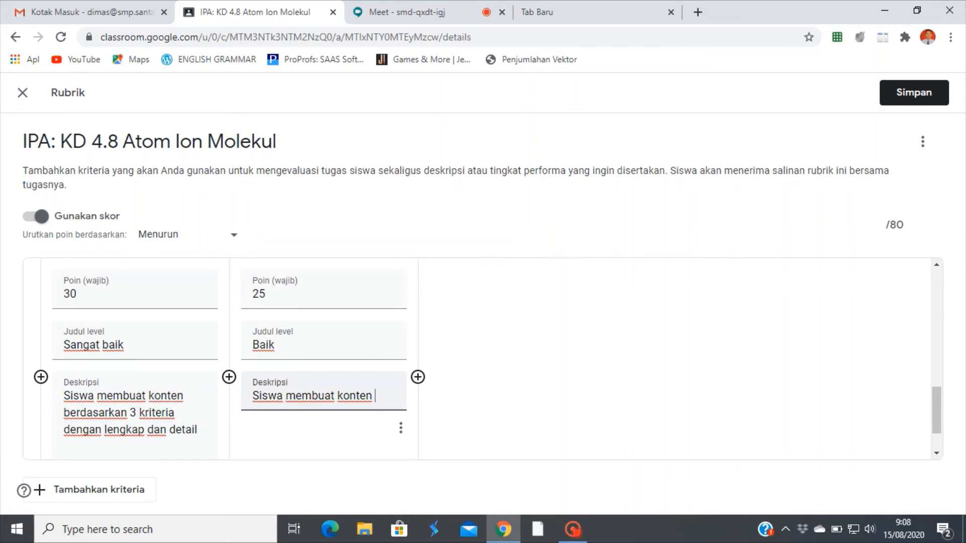
{"action": "type", "text": "berdasarkan "}
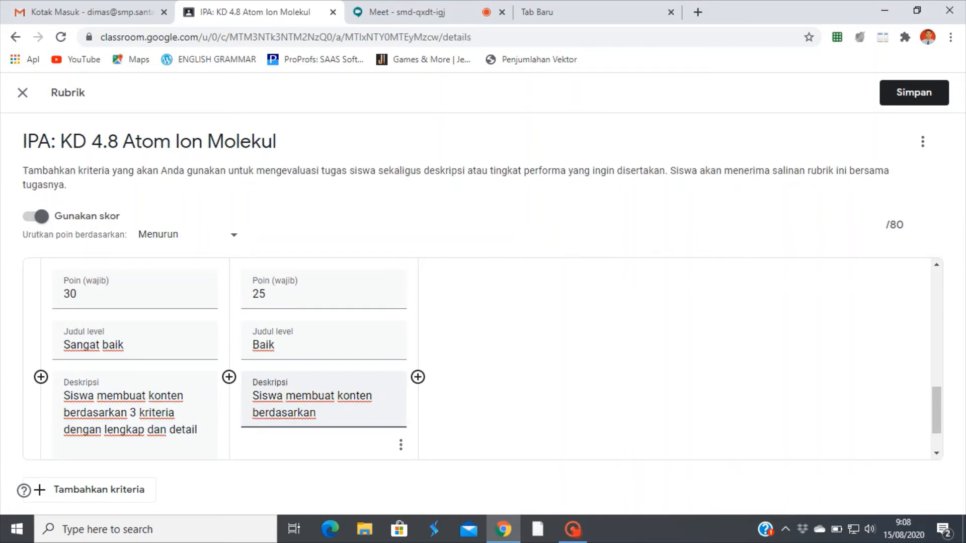
{"action": "type", "text": "3 kriteria tetapi"}
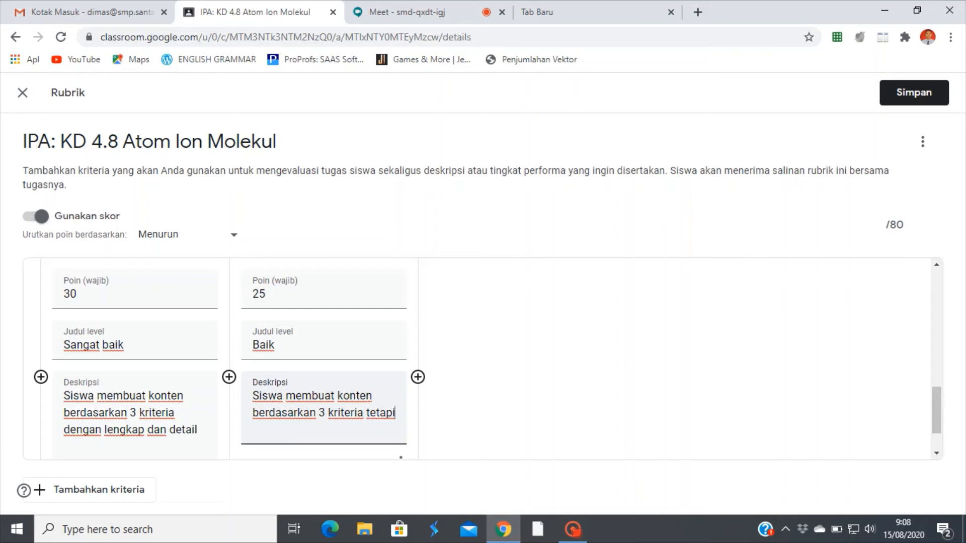
{"action": "type", "text": " kurang lengkap dan deta"}
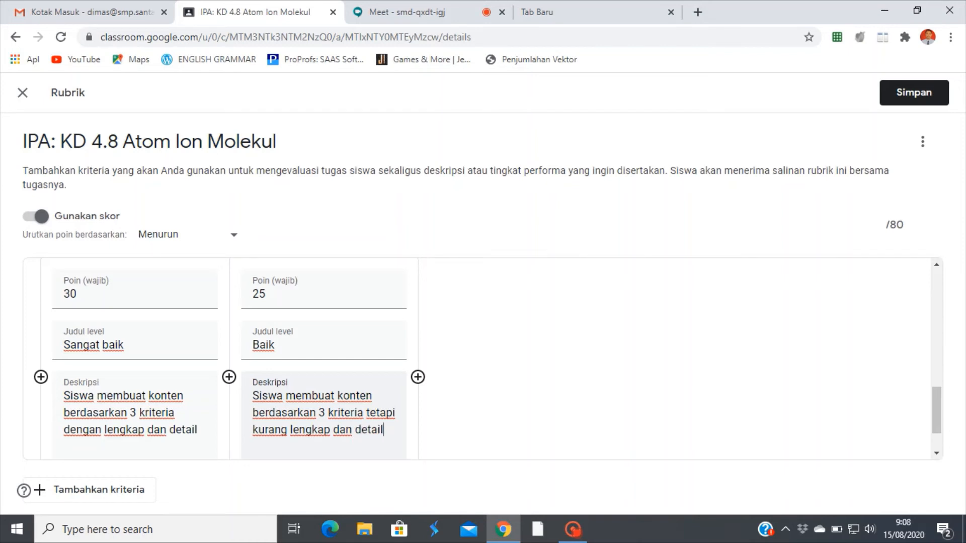
{"action": "type", "text": "il"}
- Add a third level after "Baik" in the "Konten" criterion, worth 20 points and titled "cukup"
{"action": "left_click", "coordinate": [417, 378]}
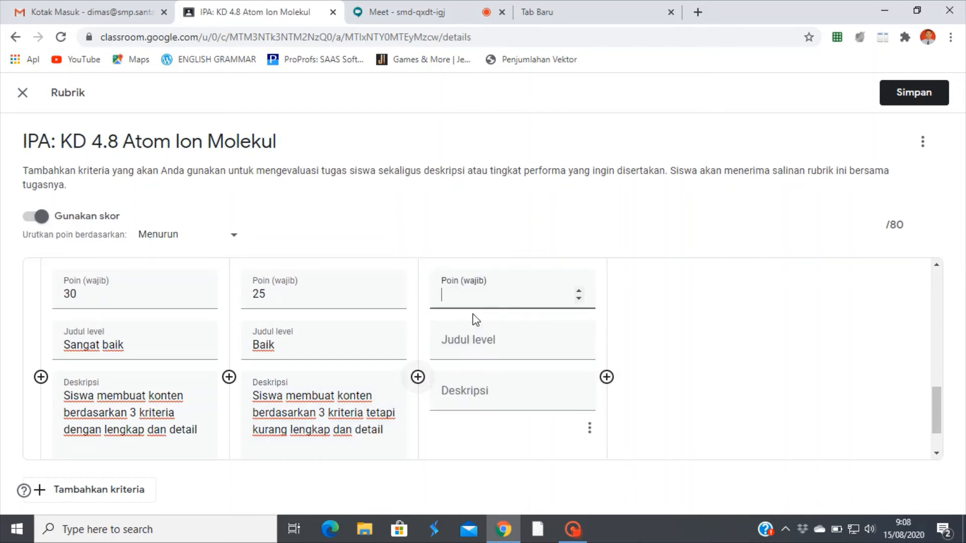
{"action": "type", "text": "20"}
{"action": "key", "text": "Tab"}
{"action": "type", "text": "cukup"}
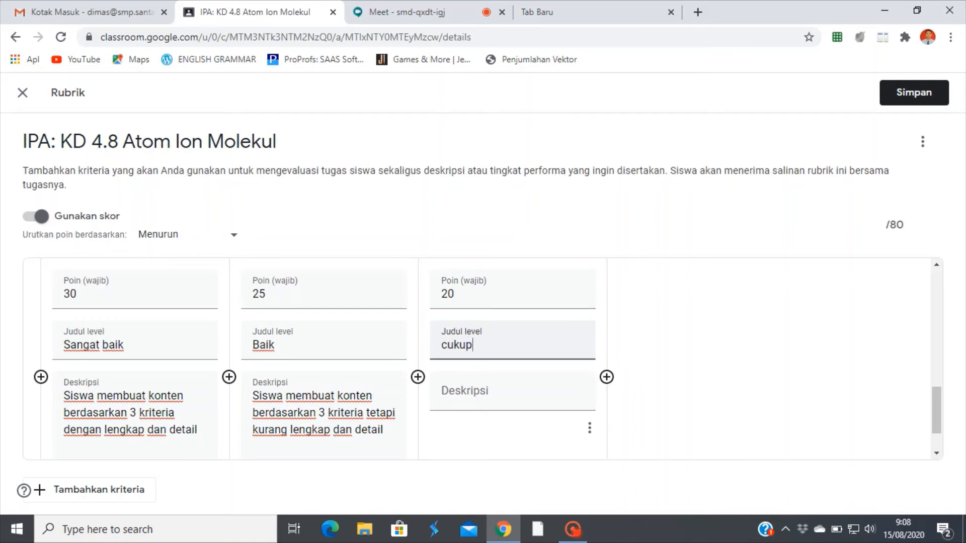
- Describe the "cukup" level of "Konten" as "siswa membuat kurang dari 3 kriteria"
{"action": "key", "text": "Tab"}
{"action": "type", "text": "siswa "}
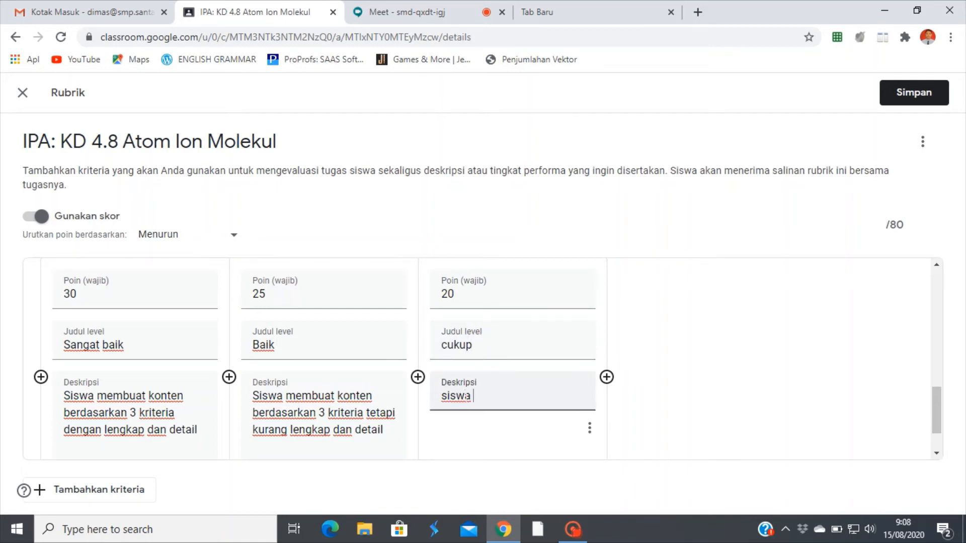
{"action": "type", "text": "membua"}
{"action": "type", "text": "t "}
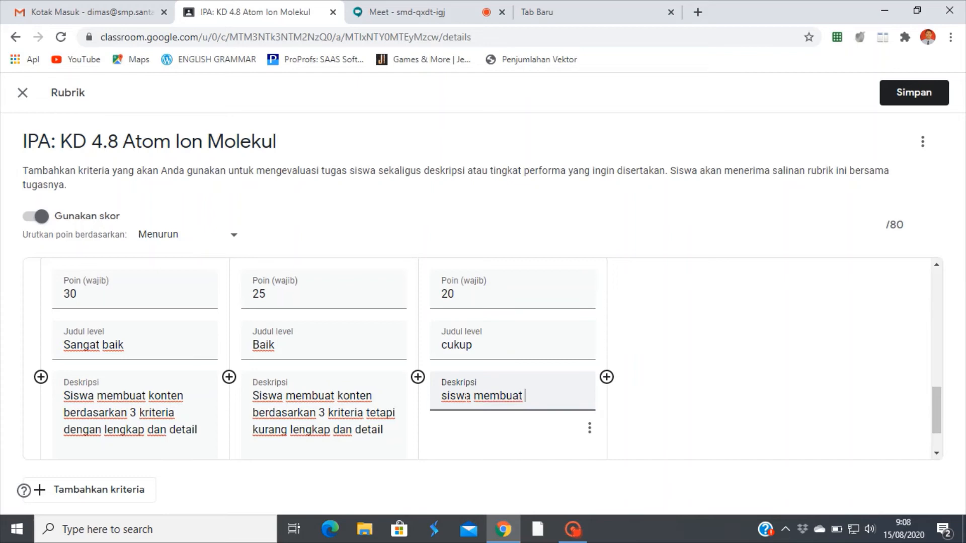
{"action": "type", "text": "kurang dari"}
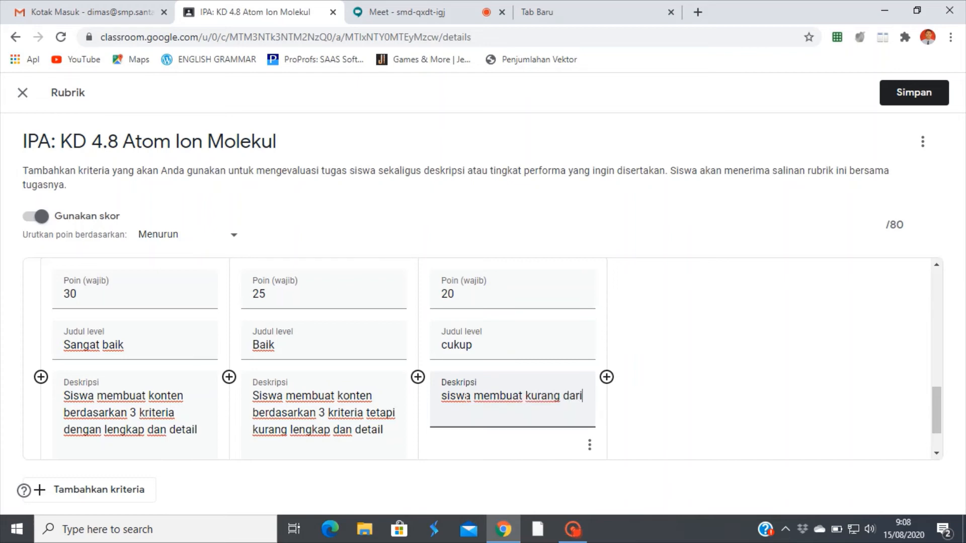
{"action": "type", "text": " 3 kriteria"}
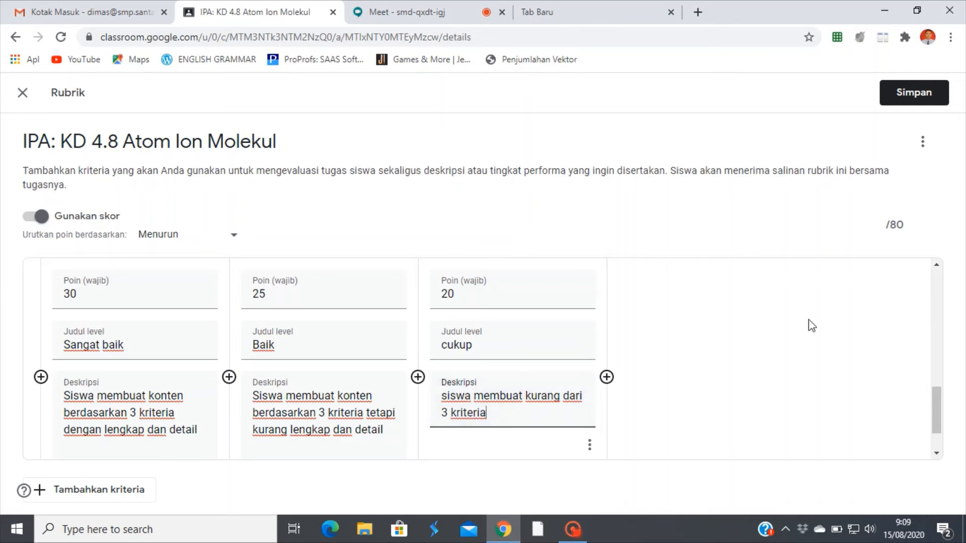
- Add a third criterion below "Konten" and title it "Kedisiplinan dan ketepatan waktu pengumpulan"
{"action": "left_click_drag", "start_coordinate": [934, 403], "coordinate": [931, 432]}
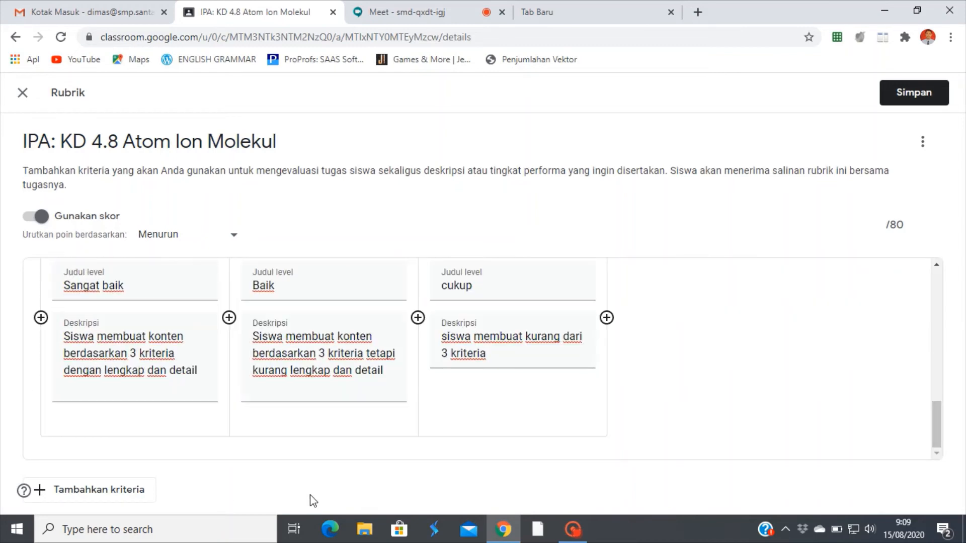
{"action": "left_click", "coordinate": [108, 489]}
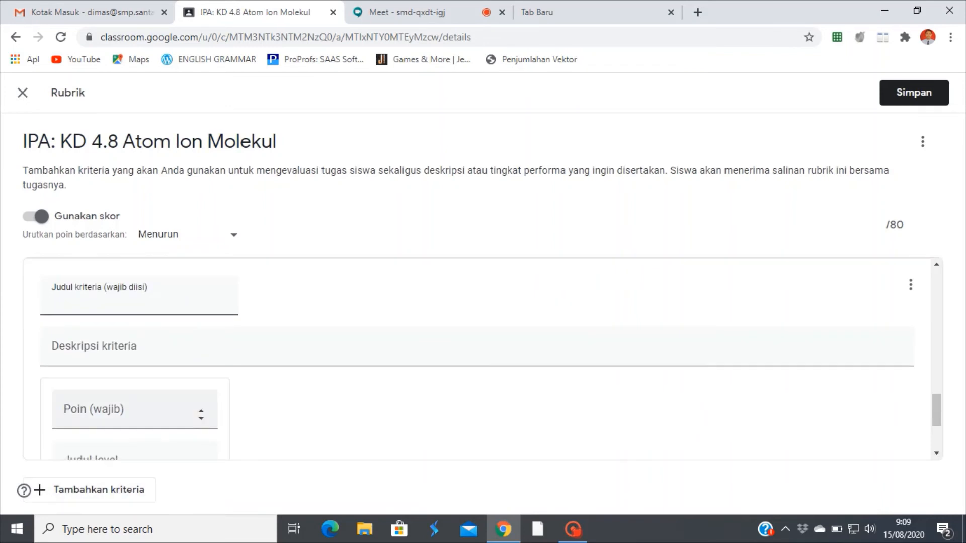
{"action": "type", "text": "K"}
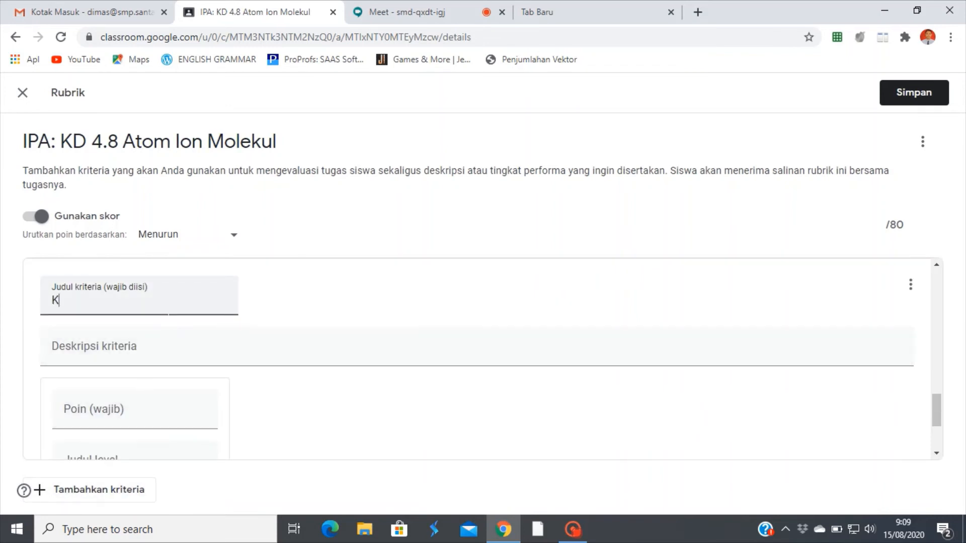
{"action": "type", "text": "edisiplinan "}
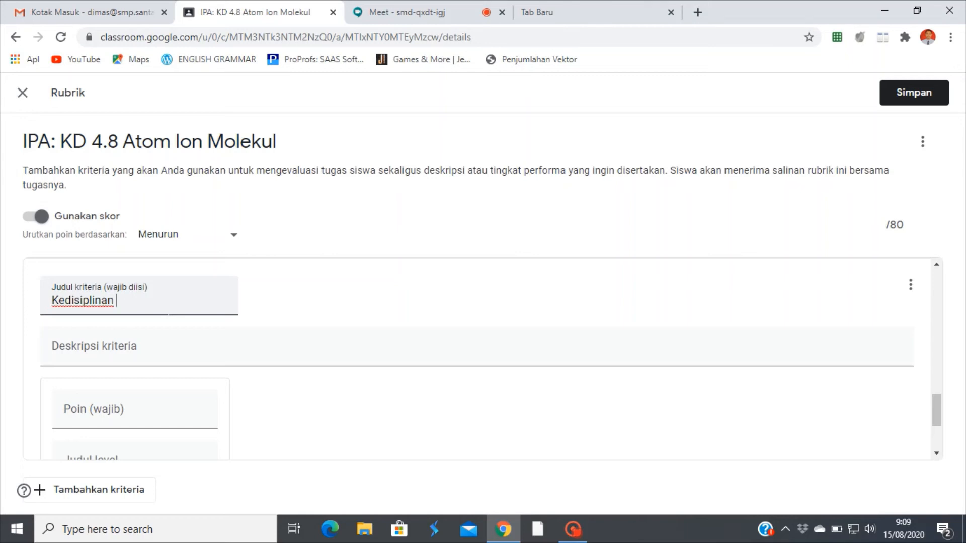
{"action": "type", "text": "dan ketepatan wa"}
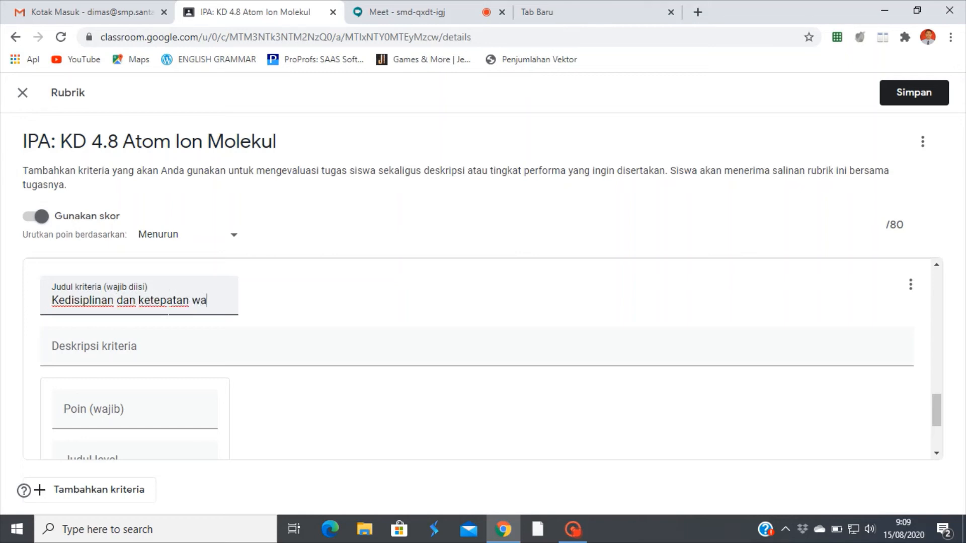
{"action": "type", "text": "ktu pengum"}
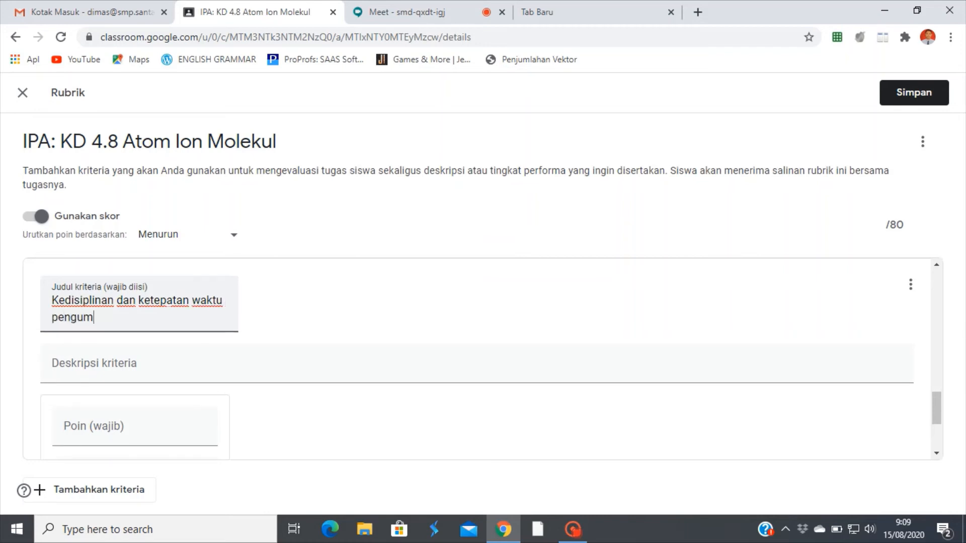
{"action": "type", "text": "pulan"}
- Set the description of the "Kedisiplinan dan ketepatan waktu pengumpulan" criterion to "Siswa tepat waktu dan mengumpulkan sesuai tugas"
{"action": "key", "text": "Tab"}
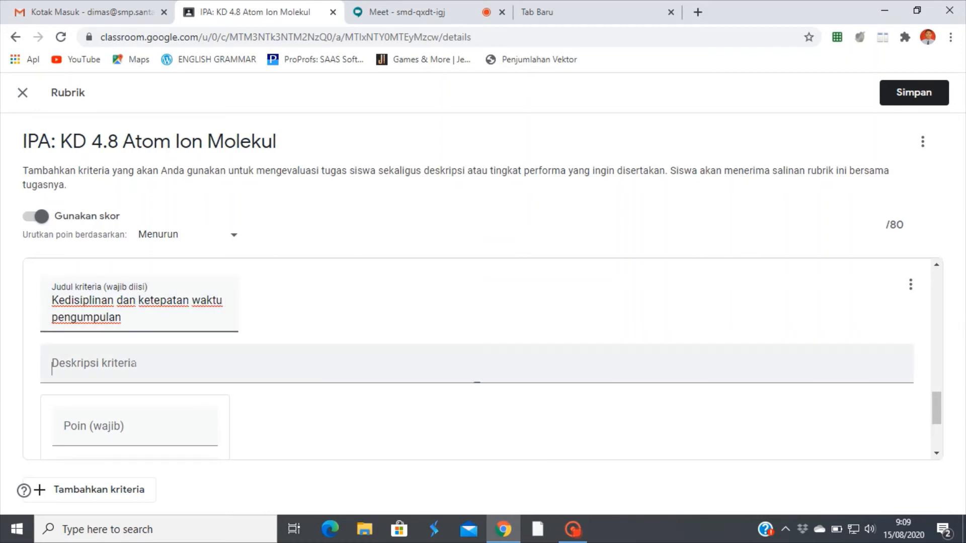
{"action": "type", "text": "Siswa "}
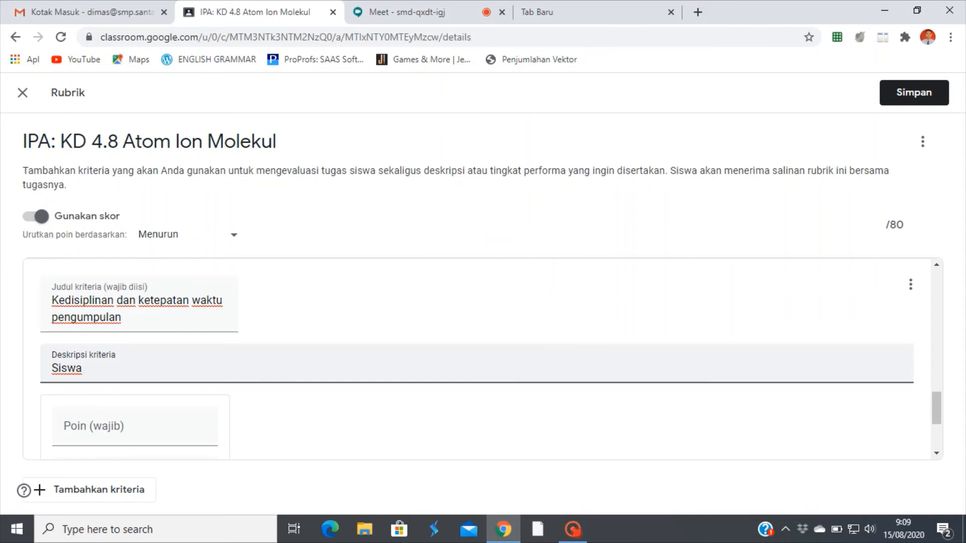
{"action": "type", "text": "tepat waktu dan"}
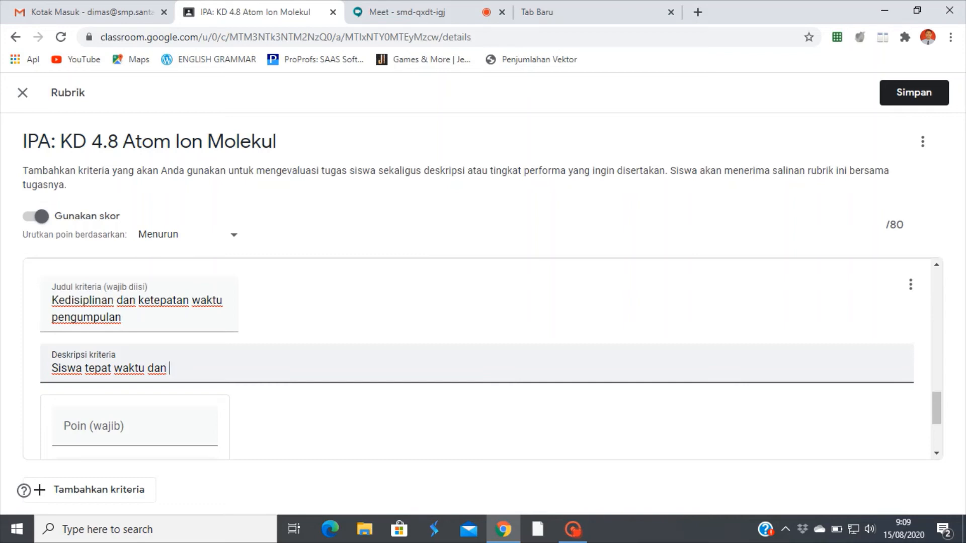
{"action": "type", "text": "mengumpulkan sesuai "}
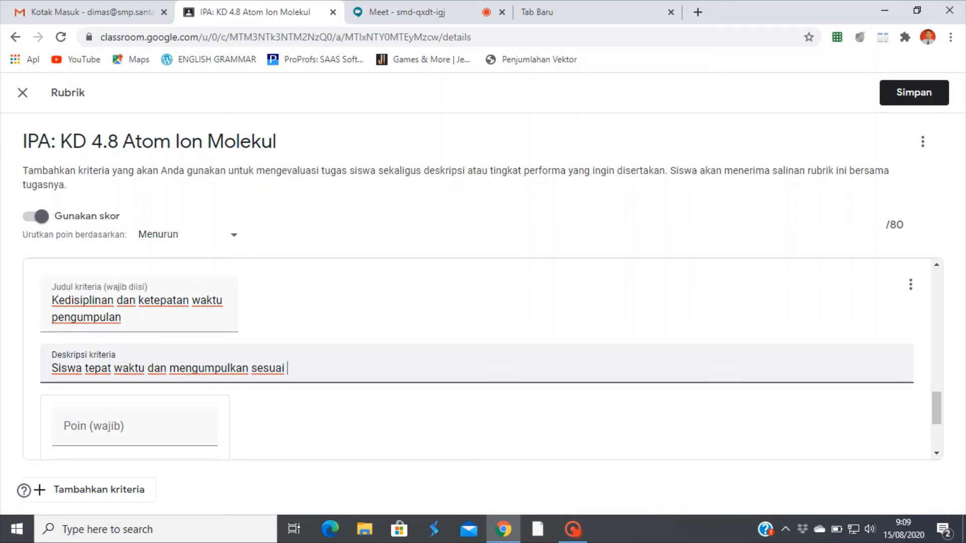
{"action": "type", "text": "tugas"}
- Make the first level of the "Kedisiplinan dan ketepatan waktu pengumpulan" criterion worth 20 points and title it "Sangat Baik"
{"action": "left_click", "coordinate": [117, 425]}
{"action": "scroll", "coordinate": [113, 433], "scroll_direction": "down", "scroll_amount": 3}
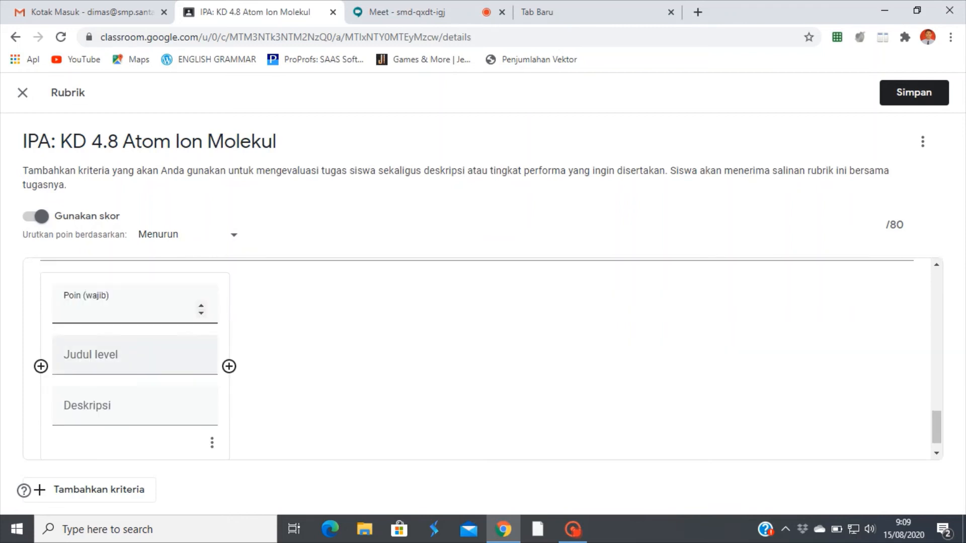
{"action": "type", "text": "20"}
{"action": "key", "text": "Tab"}
{"action": "type", "text": "S"}
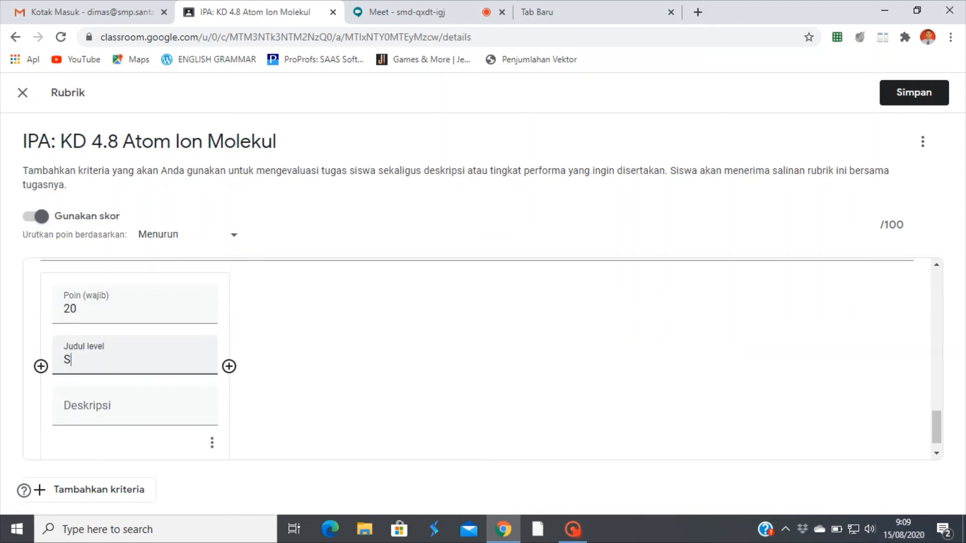
{"action": "type", "text": "angat Baik"}
- Describe the 20-point "Sangat Baik" level of the punctuality criterion as "Siswa mengumpulkan tepat waktu"
{"action": "key", "text": "Tab"}
{"action": "type", "text": "Si"}
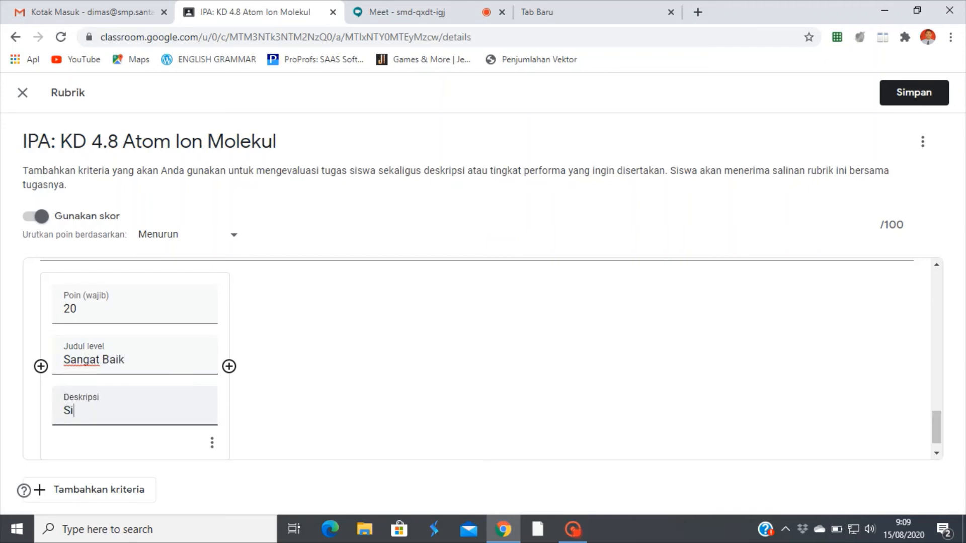
{"action": "type", "text": "swa mengum"}
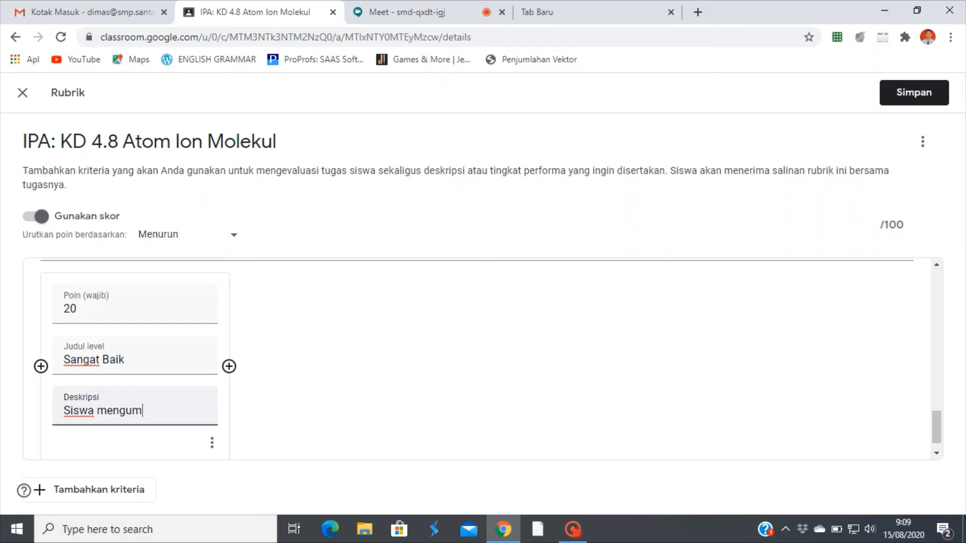
{"action": "type", "text": "pulkan tepat waktu"}
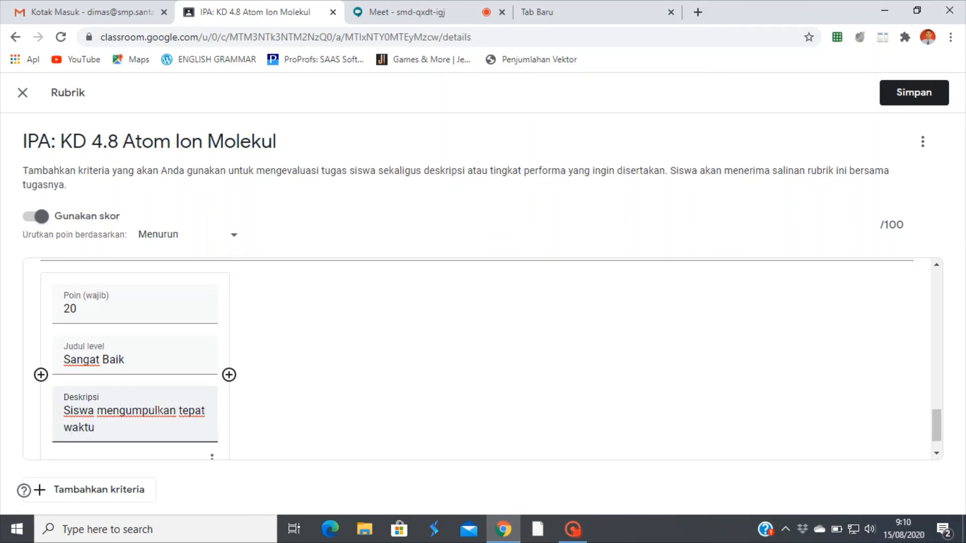
{"action": "type", "text": " dan"}
{"action": "key", "text": "BackSpace"}
{"action": "key", "text": "BackSpace"}
{"action": "key", "text": "BackSpace"}
- Add a second level after "Sangat Baik" in the punctuality criterion, worth 15 points and titled "Baik"
{"action": "left_click", "coordinate": [229, 375]}
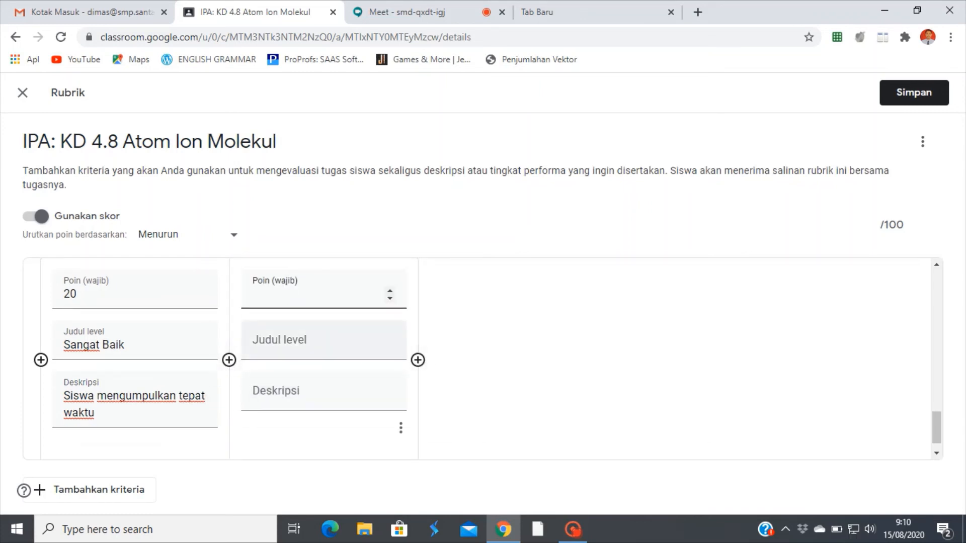
{"action": "type", "text": "15"}
{"action": "key", "text": "Tab"}
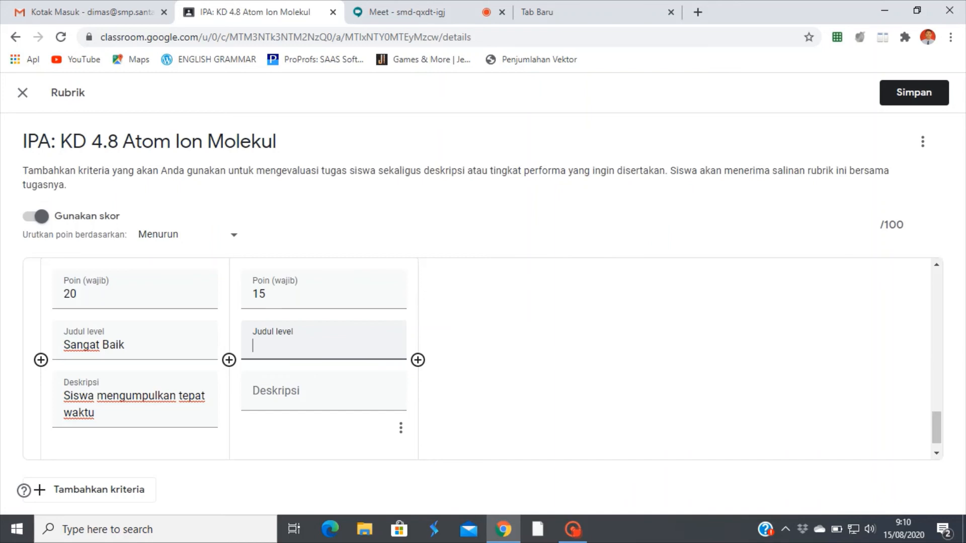
{"action": "type", "text": "Baik"}
- Describe the 15-point "Baik" level of the punctuality criterion as "siswa mengumpulkan tetapi terlambat di hari yang sama"
{"action": "key", "text": "Tab"}
{"action": "type", "text": "sis"}
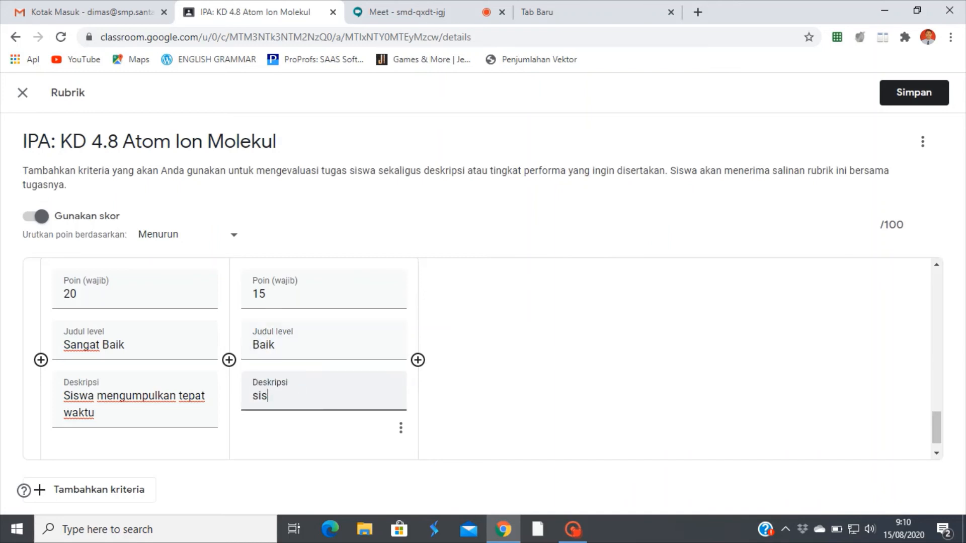
{"action": "type", "text": "wa mengumpulkan "}
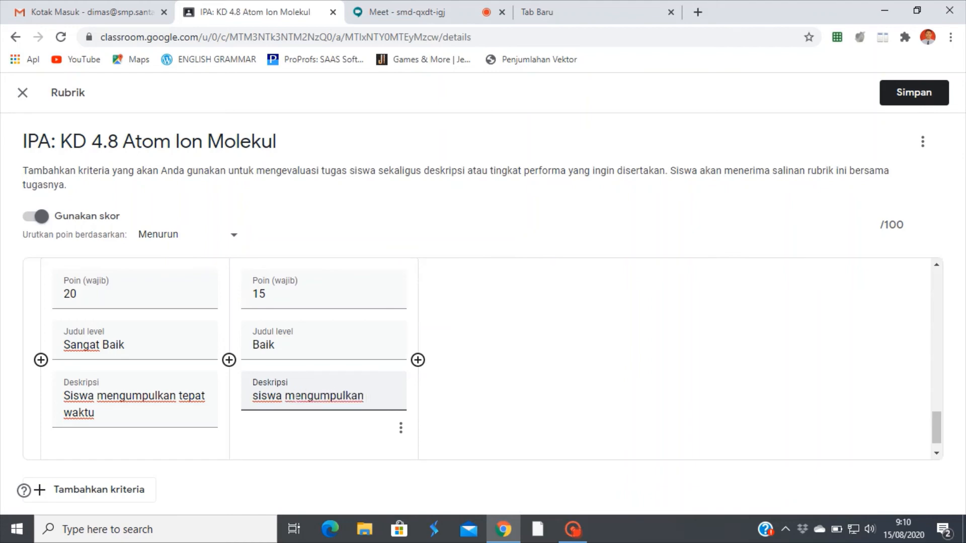
{"action": "type", "text": "tetapi te"}
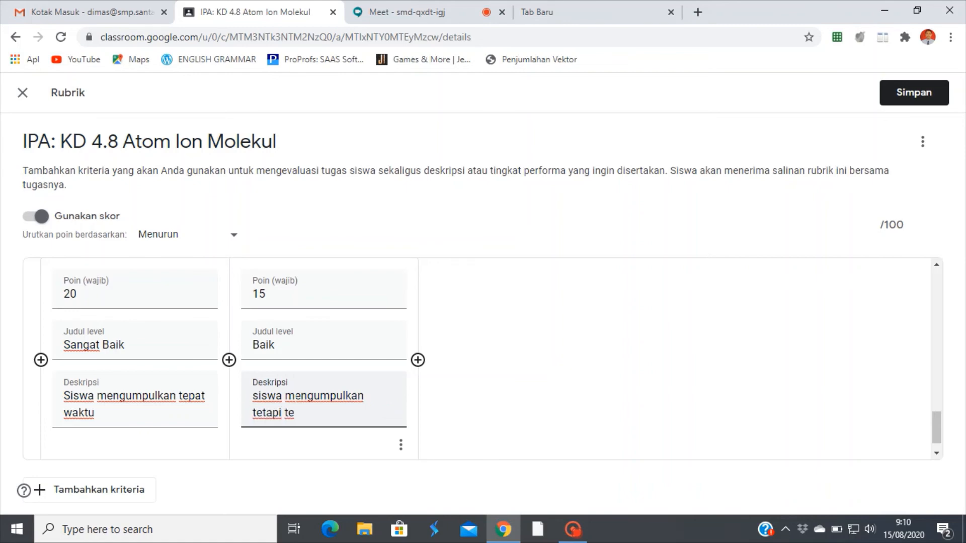
{"action": "key", "text": "BackSpace"}
{"action": "type", "text": "erlambat di hari yang sama"}
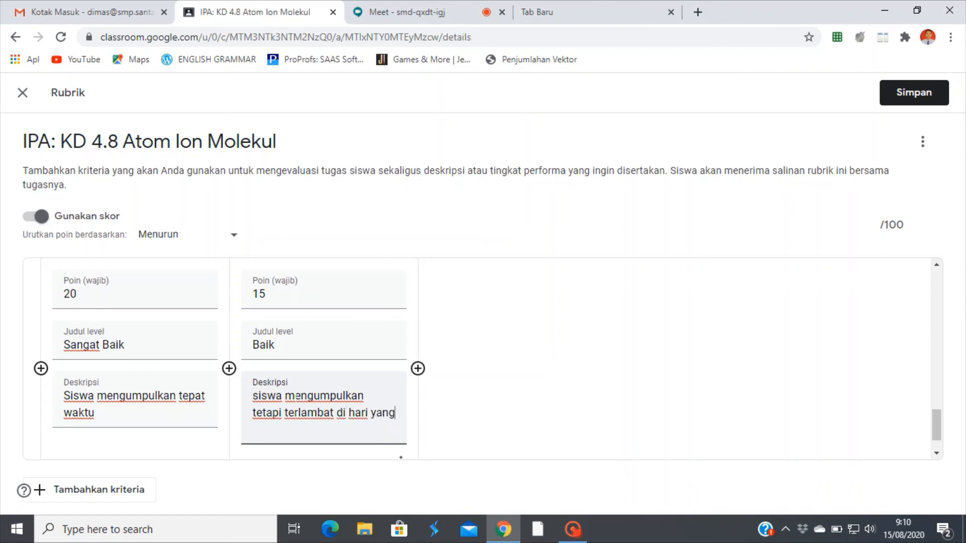
- Add a third level after "Baik" in the punctuality criterion, worth 10 points and titled "cukup"
{"action": "left_click", "coordinate": [418, 368]}
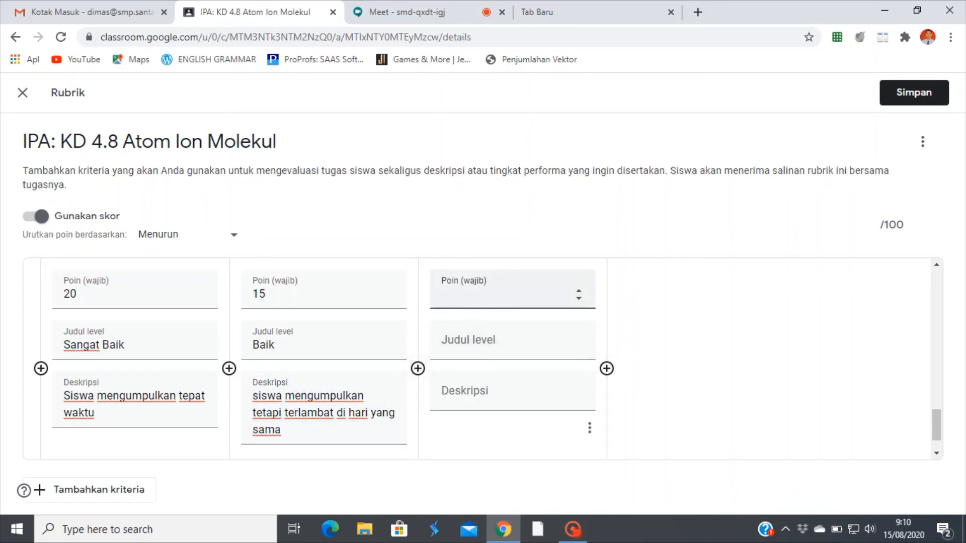
{"action": "type", "text": "10"}
{"action": "key", "text": "Tab"}
{"action": "type", "text": "cukup"}
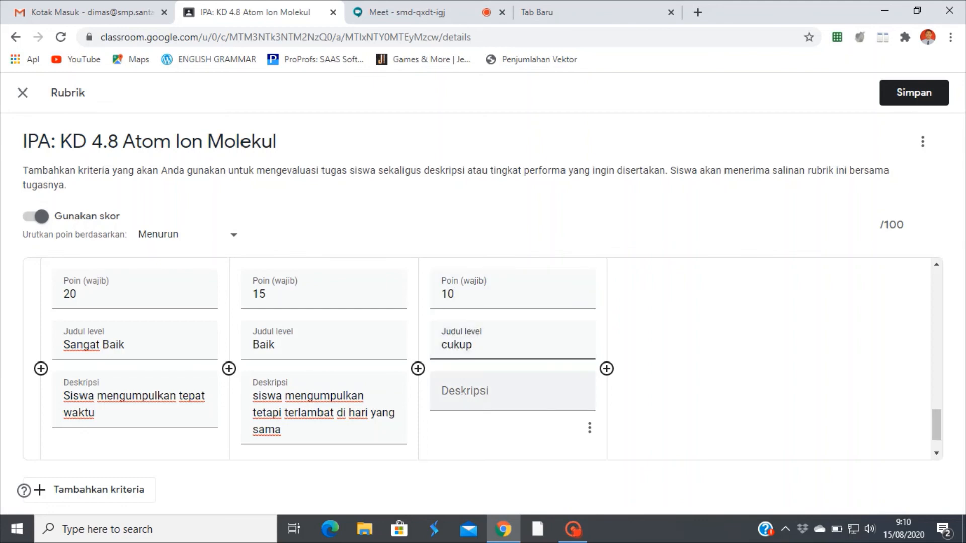
- Describe the 10-point "cukup" level of the punctuality criterion as "siswa mengumpulkan tetapi terlambat beberapa hari"
{"action": "key", "text": "Tab"}
{"action": "type", "text": "sisw"}
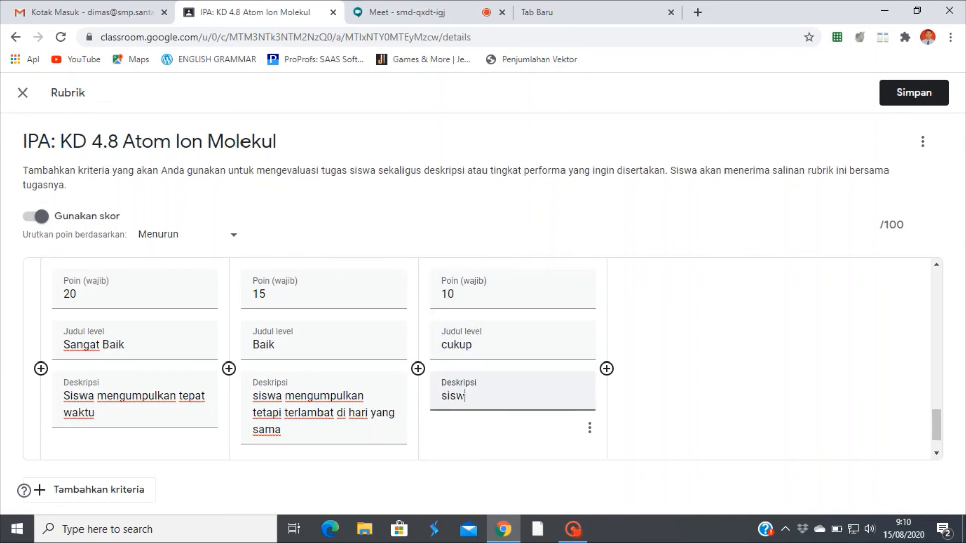
{"action": "type", "text": "a mengumpu"}
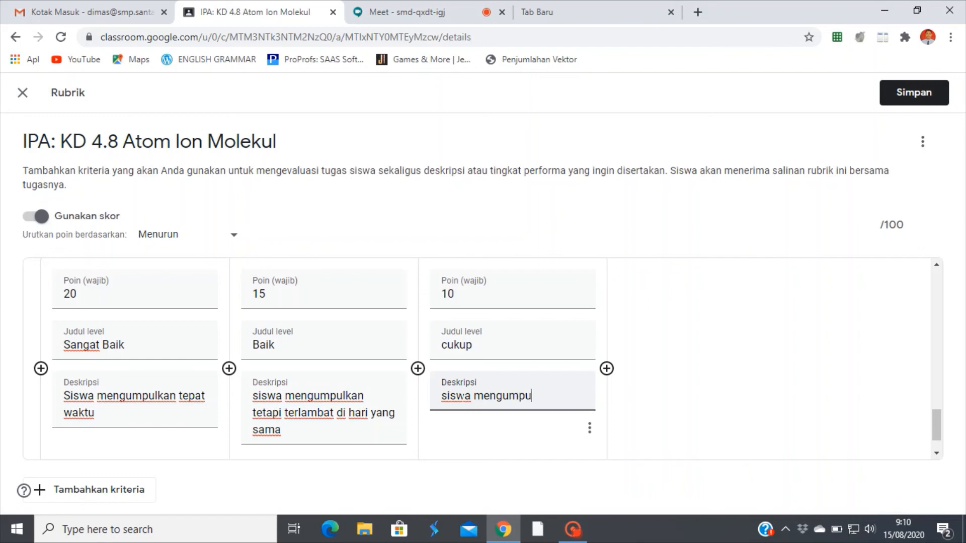
{"action": "type", "text": "lkan tet"}
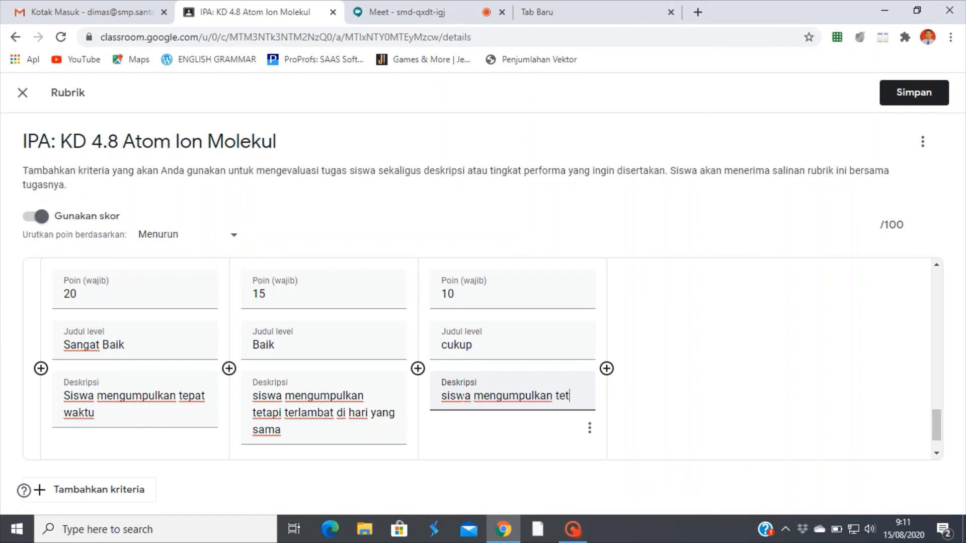
{"action": "type", "text": "api terlamb"}
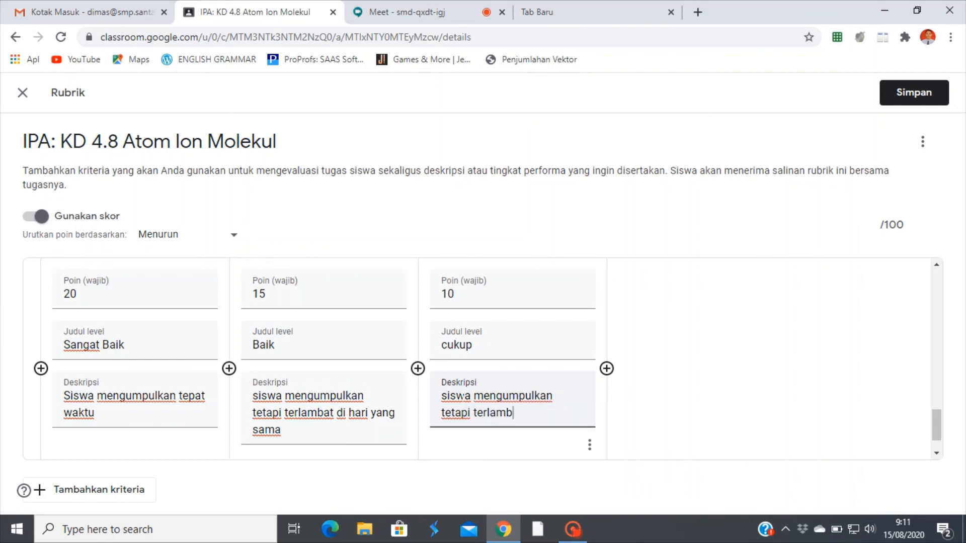
{"action": "type", "text": "at beberapa hari"}
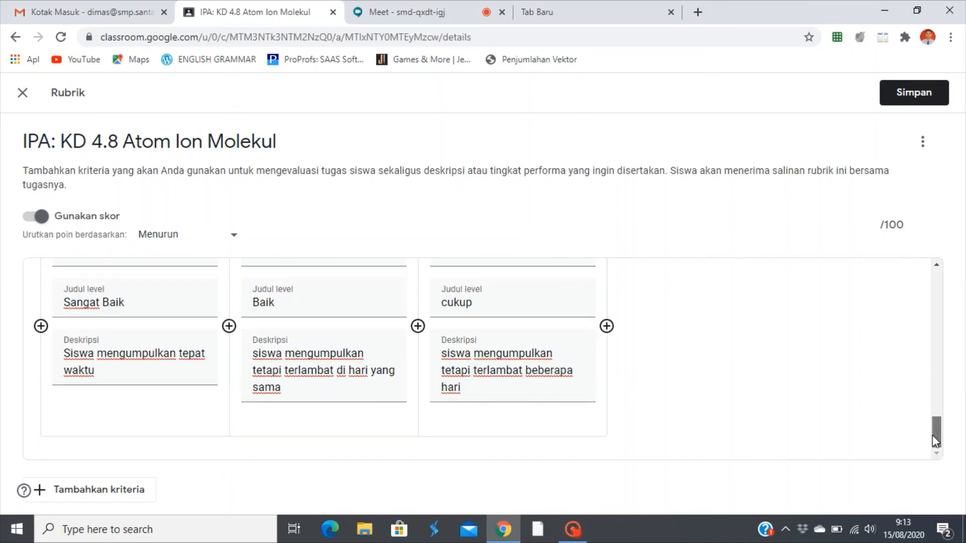
- Save the completed rubric to the assignment "IPA: KD 4.8 Atom Ion Molekul"
{"action": "left_click_drag", "start_coordinate": [931, 435], "coordinate": [930, 302]}
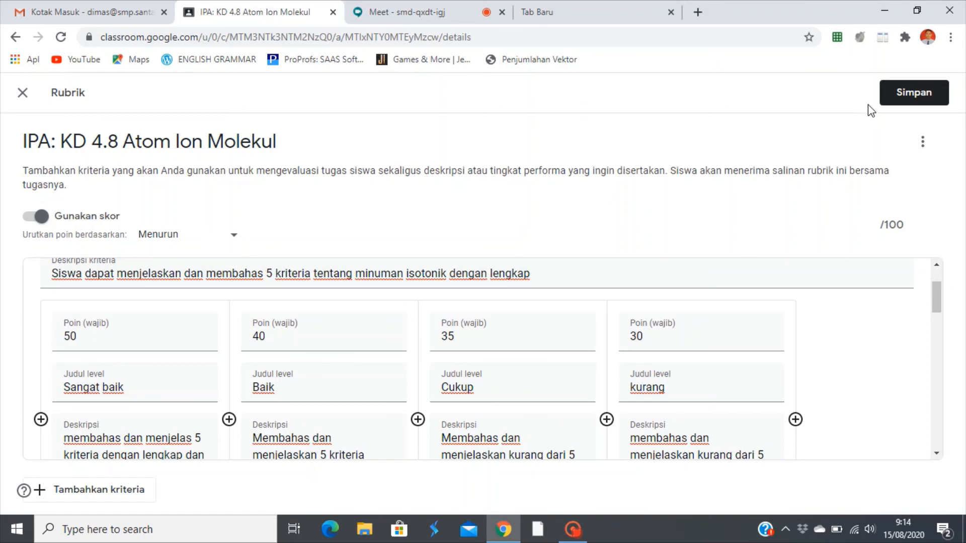
{"action": "left_click", "coordinate": [899, 100]}
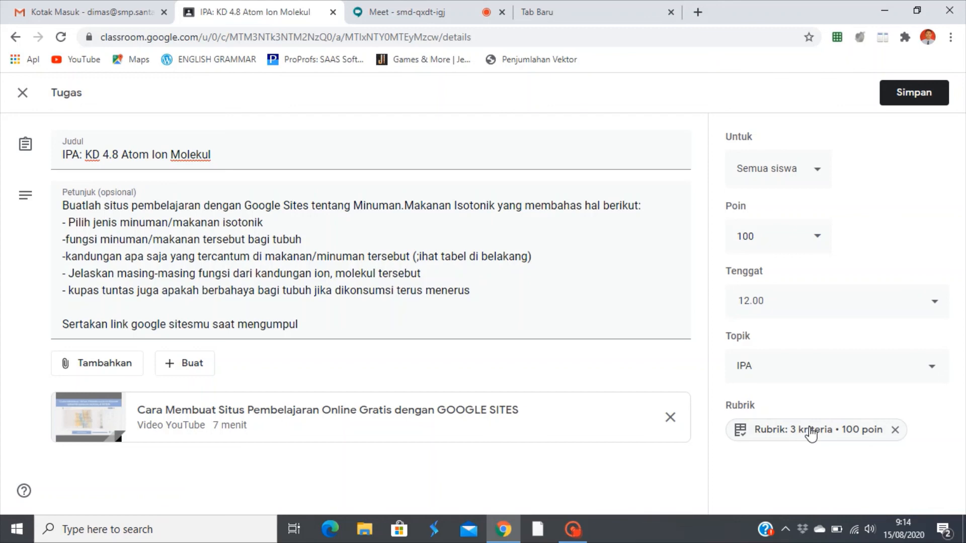
- Open the rubric attached to the assignment and review the points and level descriptions of all its criteria
{"action": "left_click", "coordinate": [810, 434]}
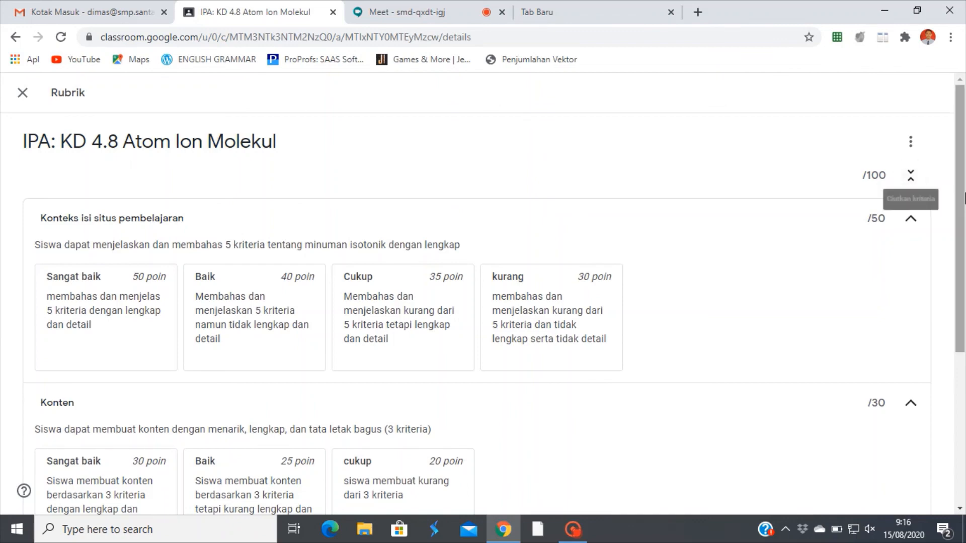
{"action": "left_click_drag", "start_coordinate": [963, 201], "coordinate": [960, 216]}
{"action": "scroll", "coordinate": [963, 262], "scroll_direction": "down", "scroll_amount": 1}
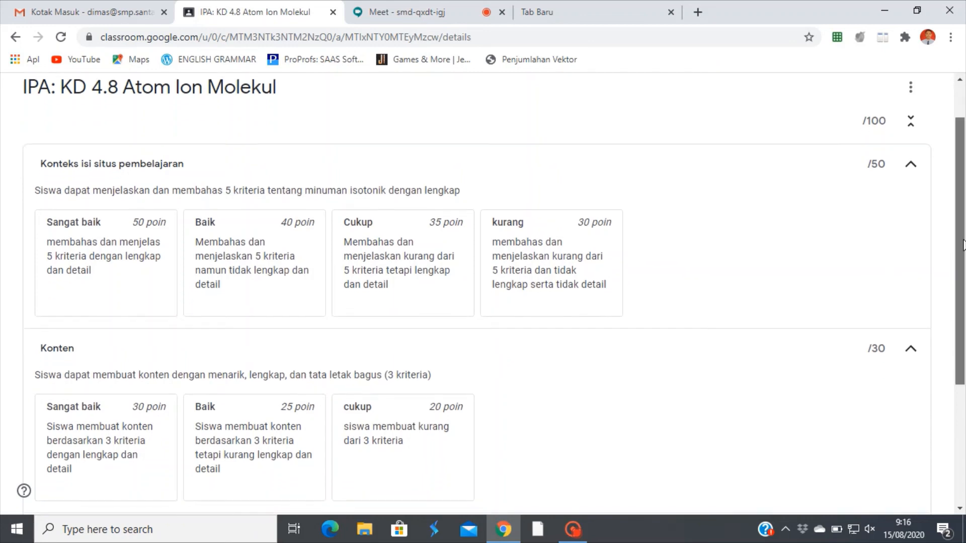
{"action": "left_click_drag", "start_coordinate": [963, 262], "coordinate": [954, 197]}
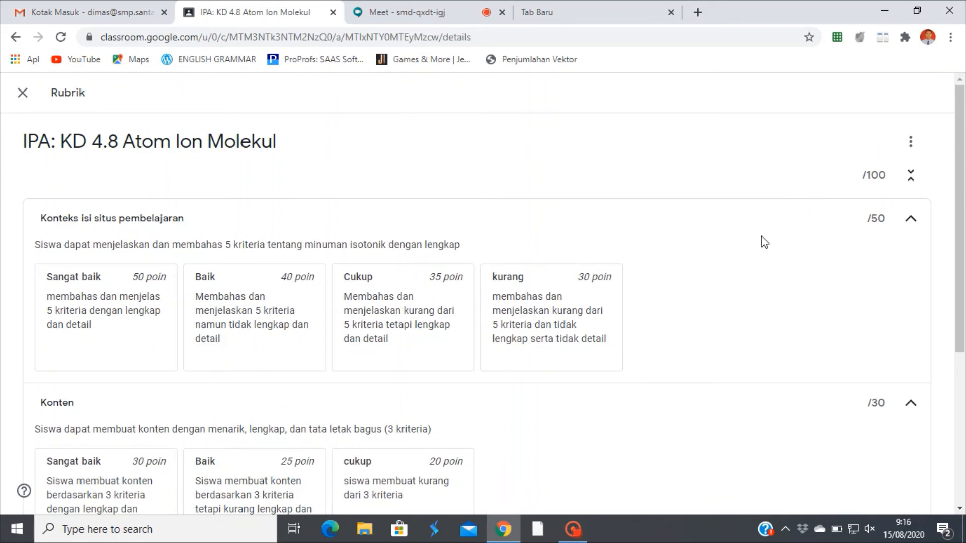
{"action": "left_click_drag", "start_coordinate": [963, 221], "coordinate": [962, 239]}
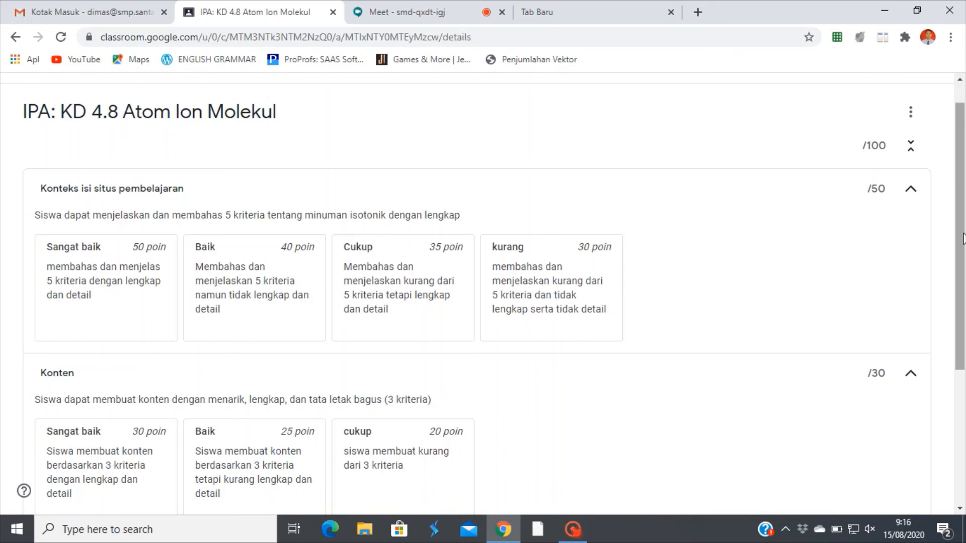
{"action": "left_click_drag", "start_coordinate": [962, 239], "coordinate": [954, 383]}
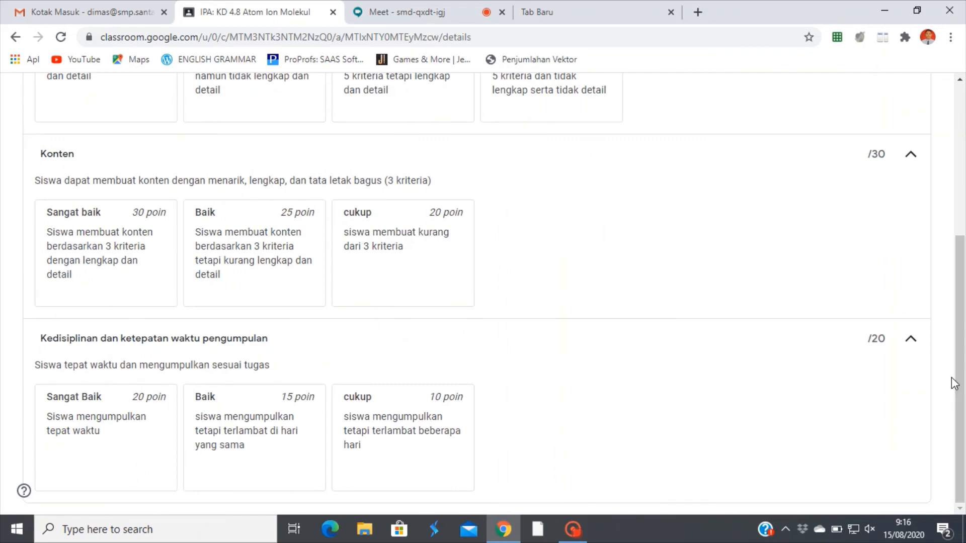